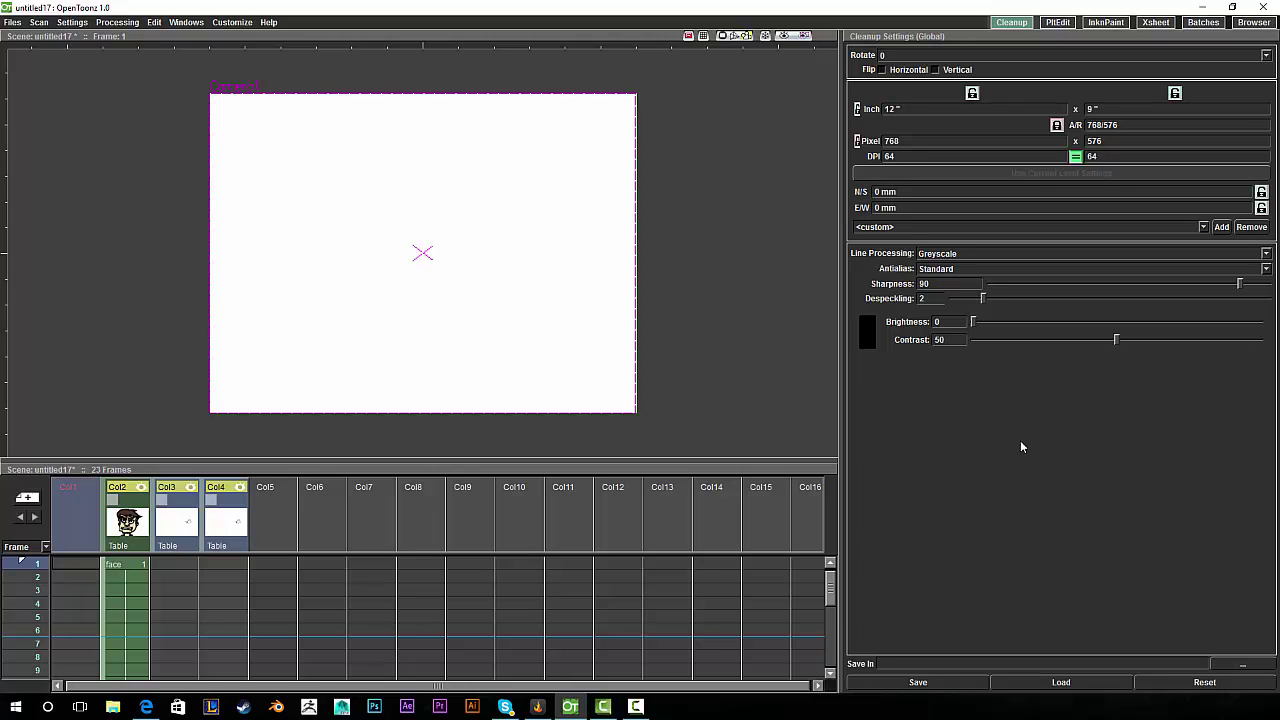
Step: Turn on the viewer's Toolbar, Tool Options Bar and Console from GUI Show / Hide
{"action": "right_click", "coordinate": [674, 145]}
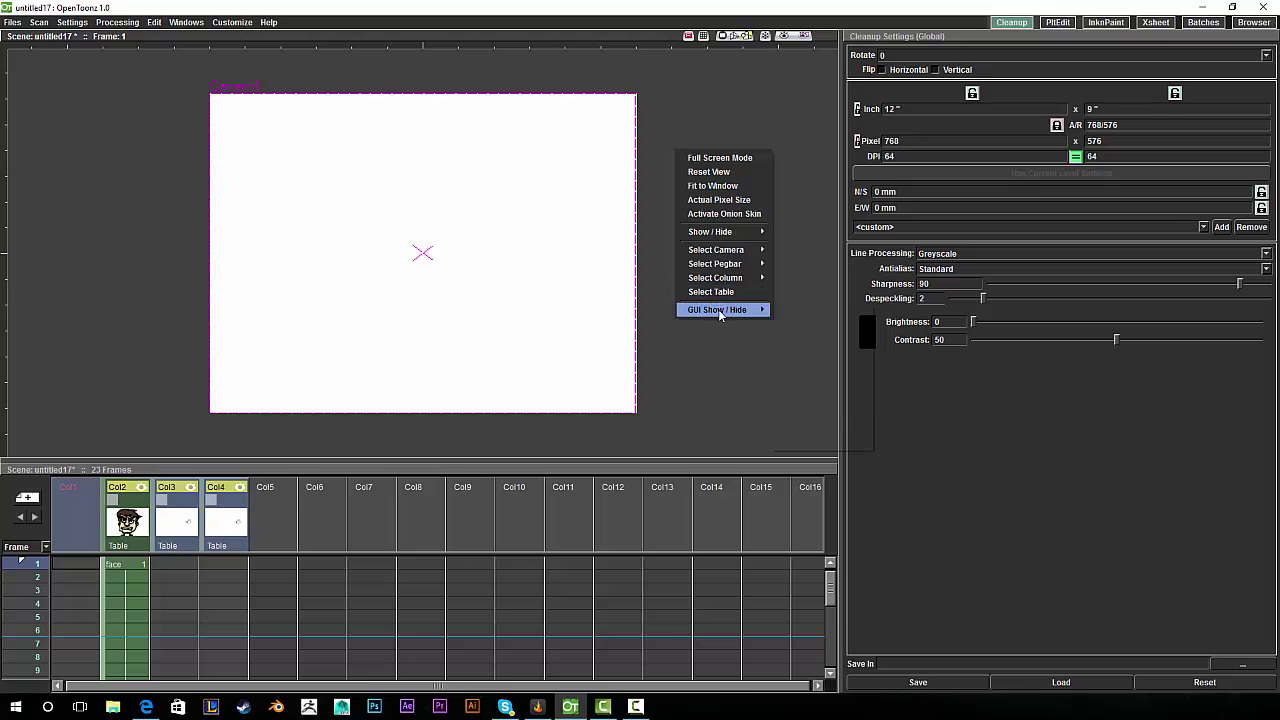
{"action": "mouse_move", "coordinate": [720, 310]}
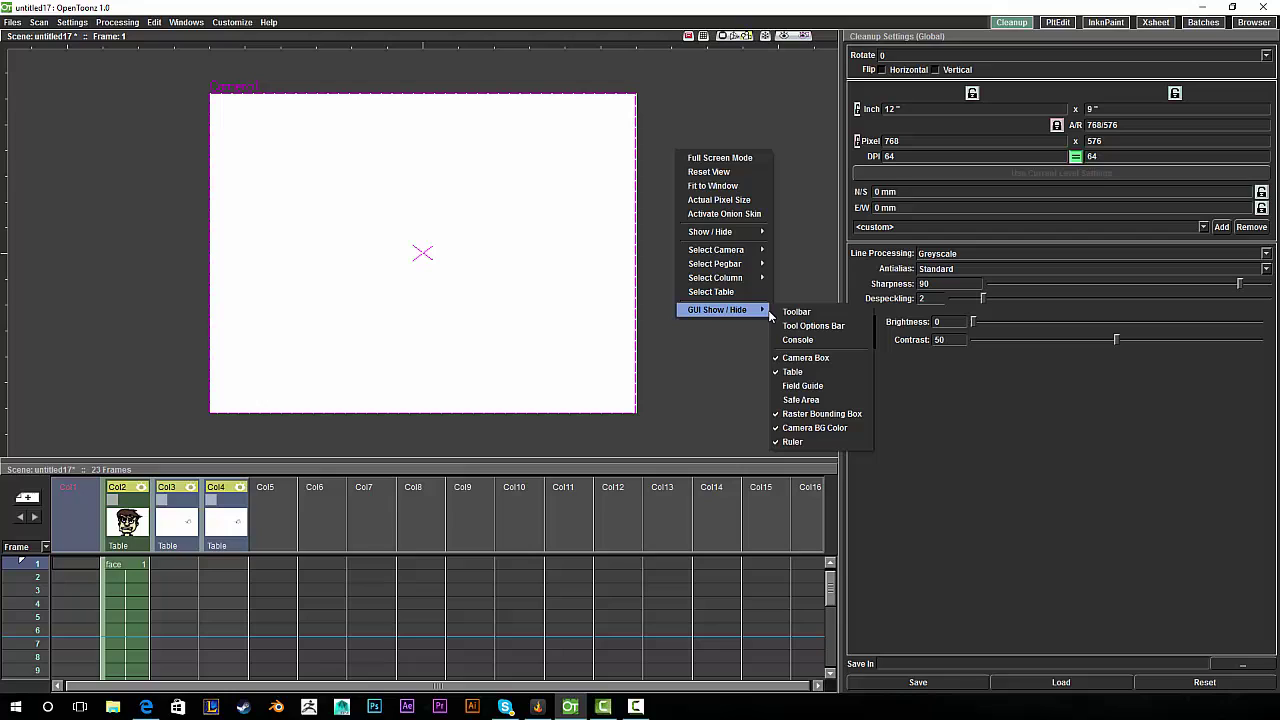
{"action": "left_click", "coordinate": [796, 312]}
{"action": "right_click", "coordinate": [624, 252]}
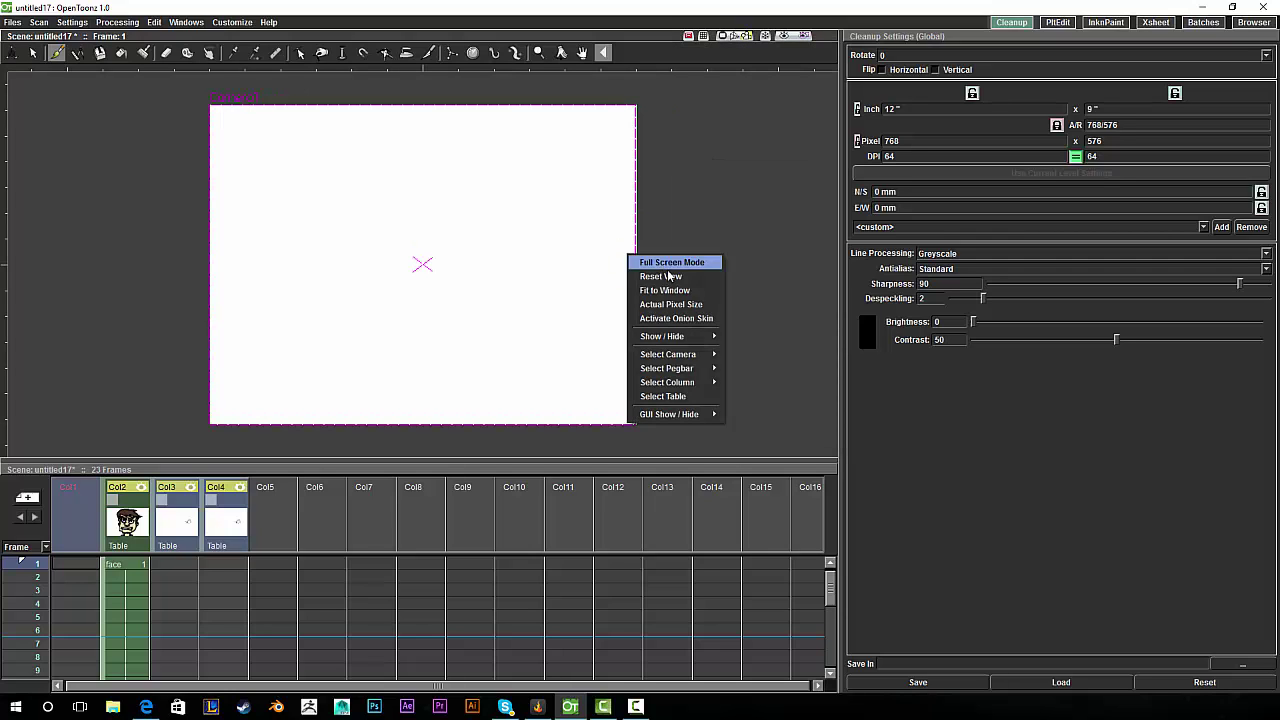
{"action": "mouse_move", "coordinate": [676, 414]}
{"action": "left_click", "coordinate": [740, 432]}
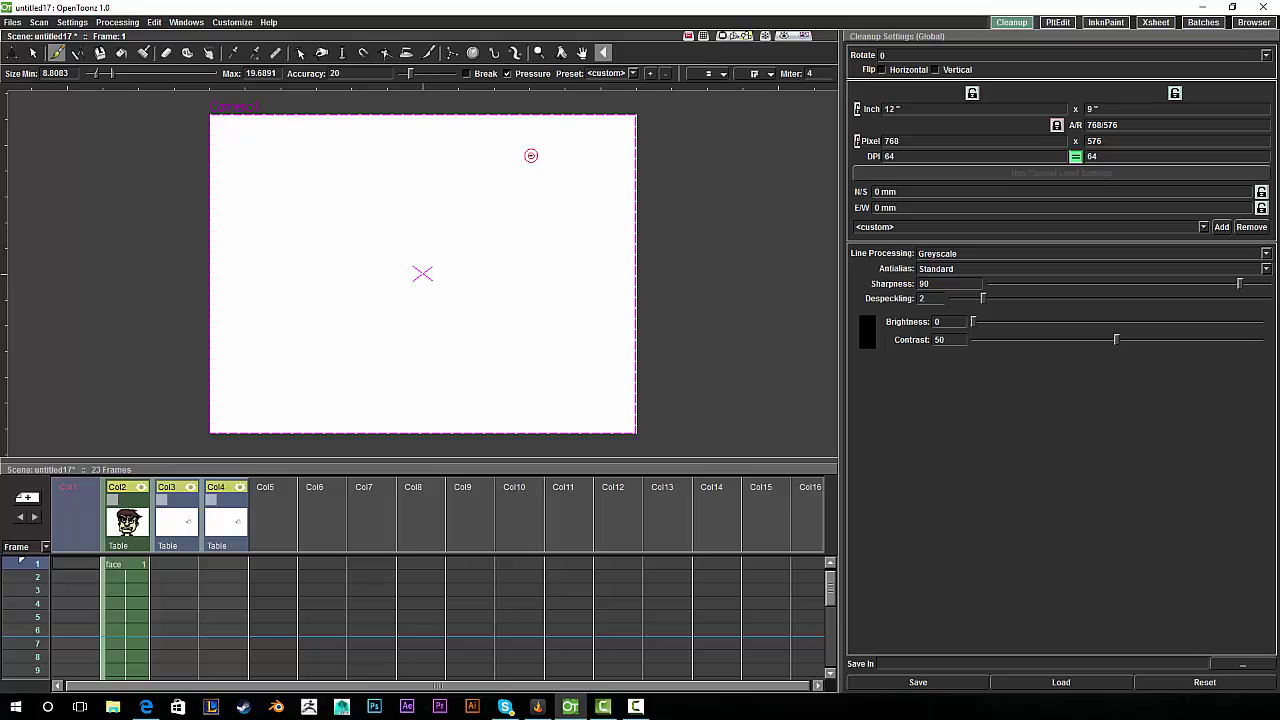
{"action": "right_click", "coordinate": [606, 178]}
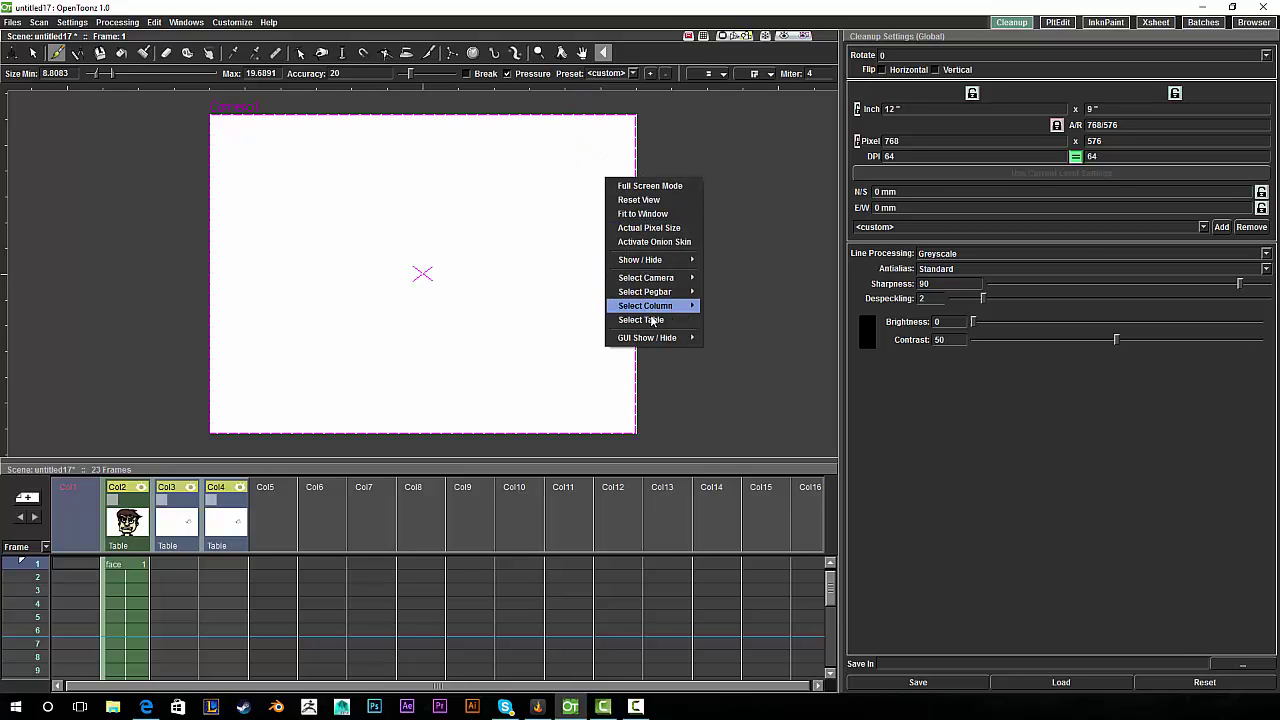
{"action": "mouse_move", "coordinate": [660, 340]}
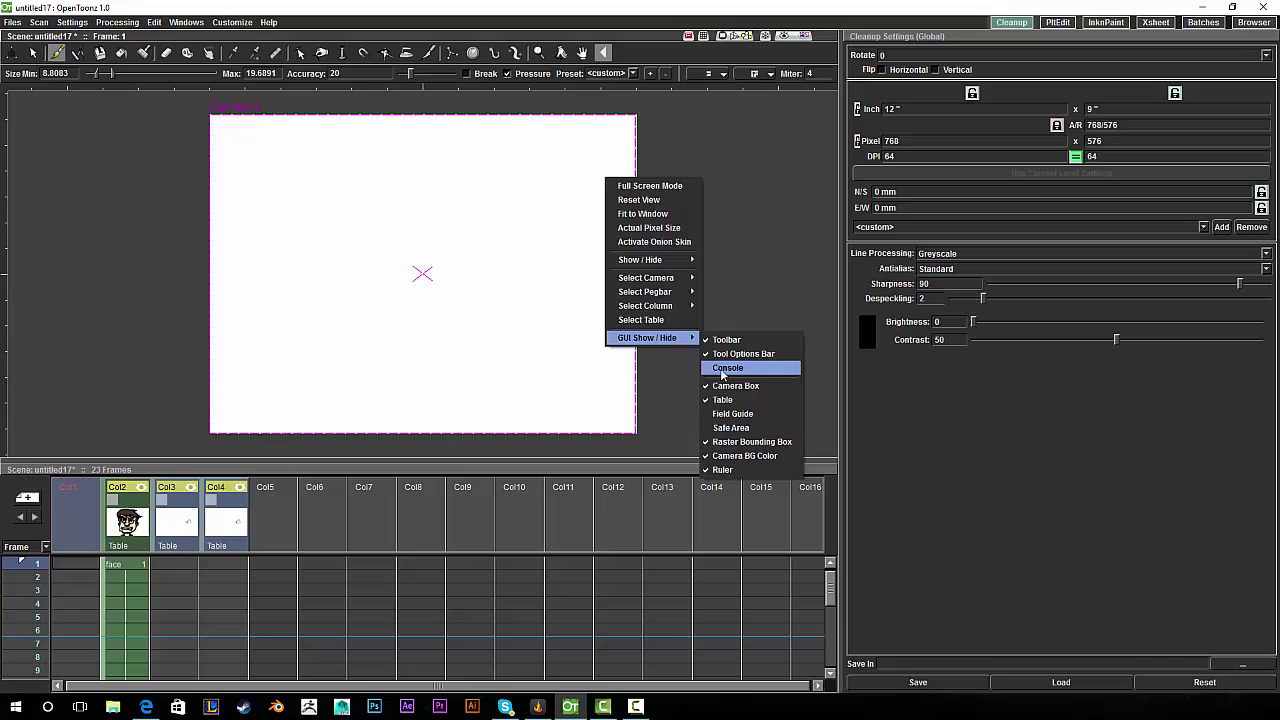
{"action": "left_click", "coordinate": [724, 369]}
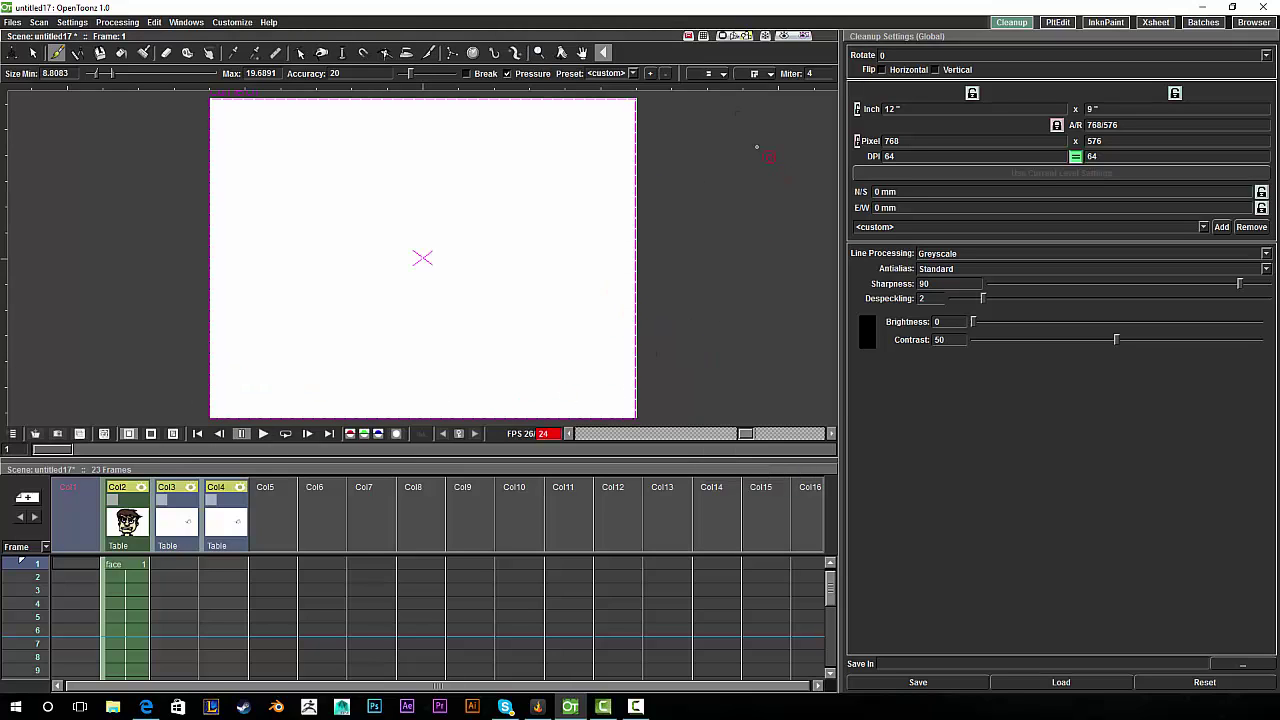
Step: Look through the Processing and Settings menus, then open the Windows menu
{"action": "left_click", "coordinate": [72, 21]}
{"action": "mouse_move", "coordinate": [113, 20]}
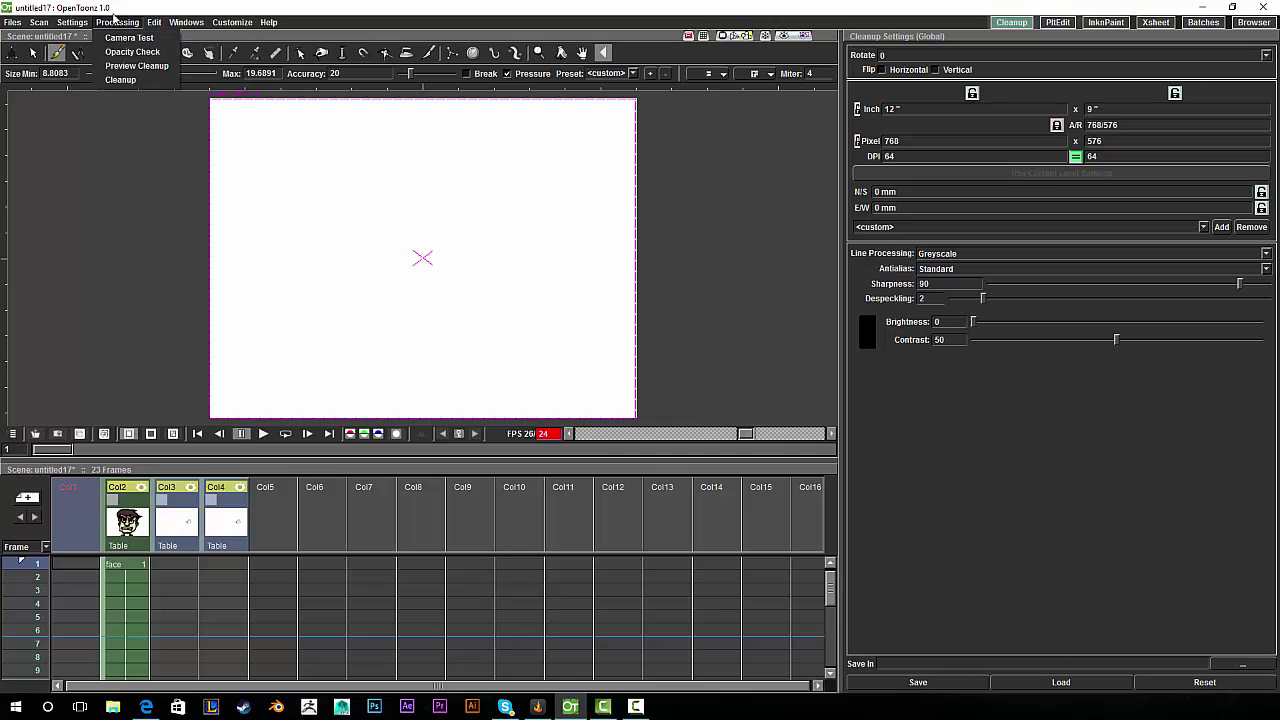
{"action": "mouse_move", "coordinate": [186, 22]}
{"action": "mouse_move", "coordinate": [220, 97]}
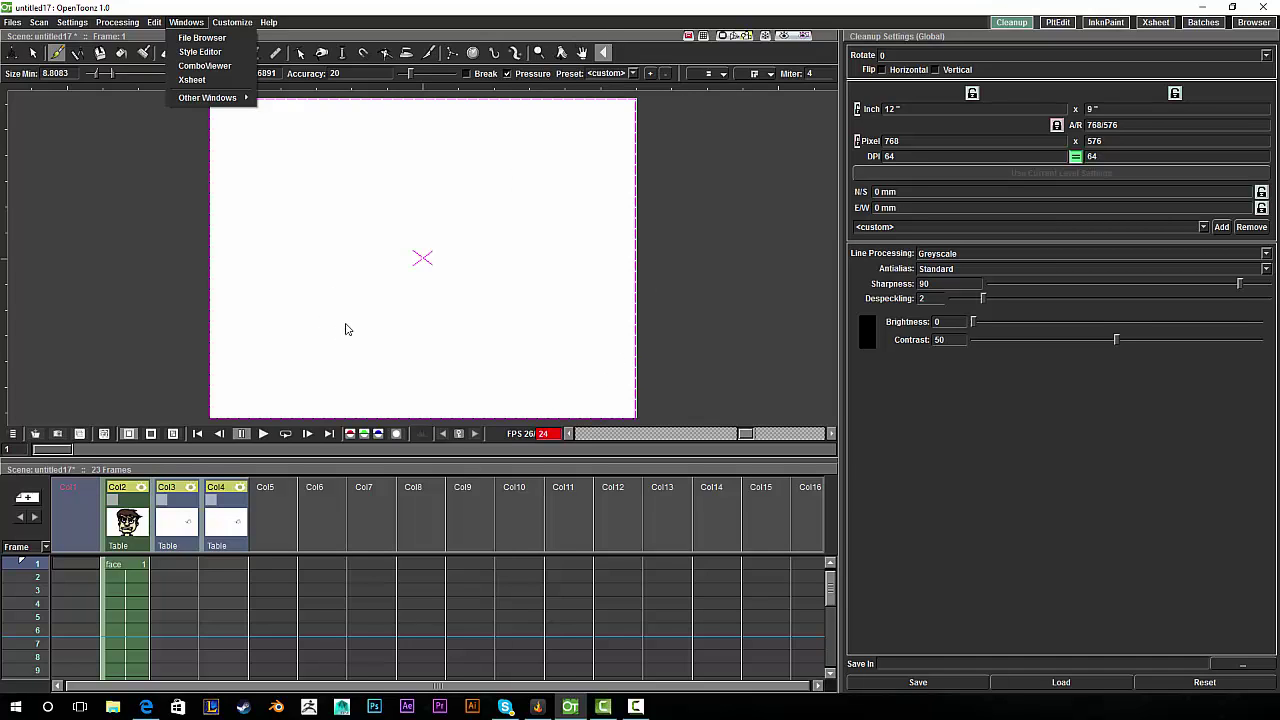
Step: Undo the stray Brush dot and short stroke placed on the canvas
{"action": "left_click", "coordinate": [683, 308]}
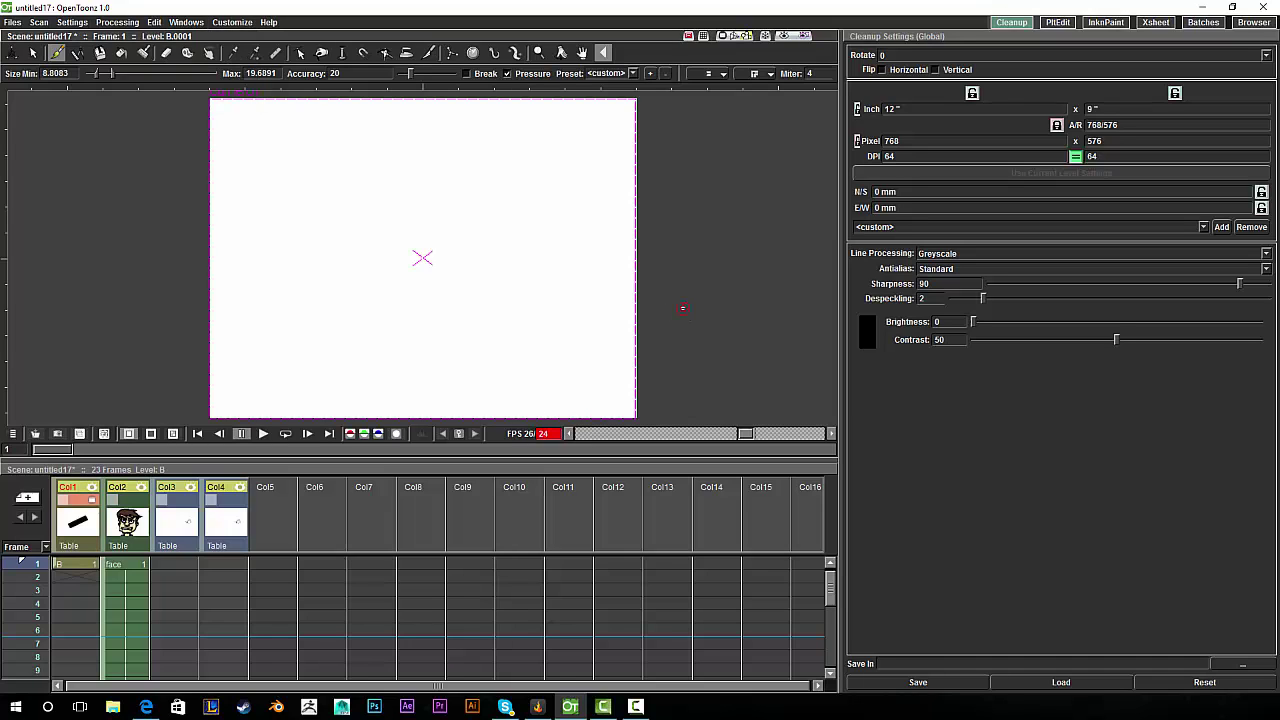
{"action": "key", "text": "ctrl+z"}
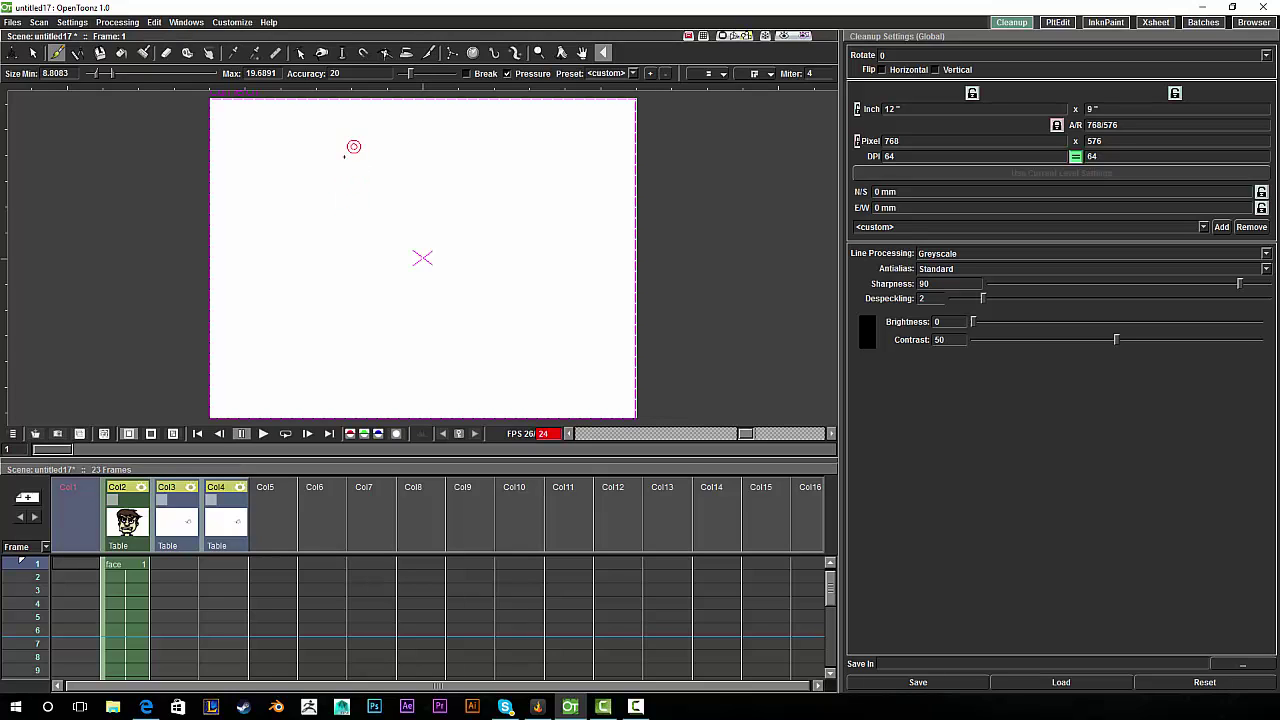
{"action": "mouse_move", "coordinate": [359, 210]}
{"action": "left_mouse_down"}
{"action": "mouse_move", "coordinate": [320, 294]}
{"action": "mouse_move", "coordinate": [264, 240]}
{"action": "left_mouse_up"}
{"action": "key", "text": "ctrl+z"}
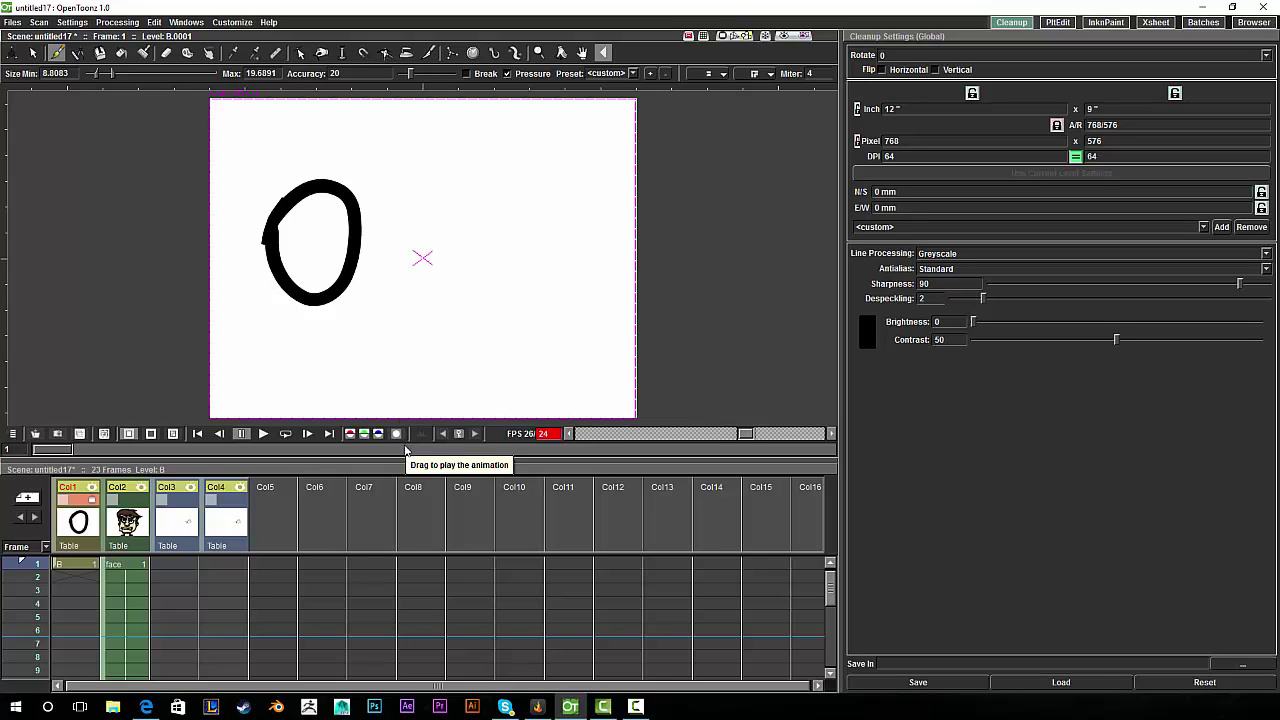
Step: Extend drawing B in Col1 from frame 1 down through frame 10
{"action": "left_click", "coordinate": [66, 566]}
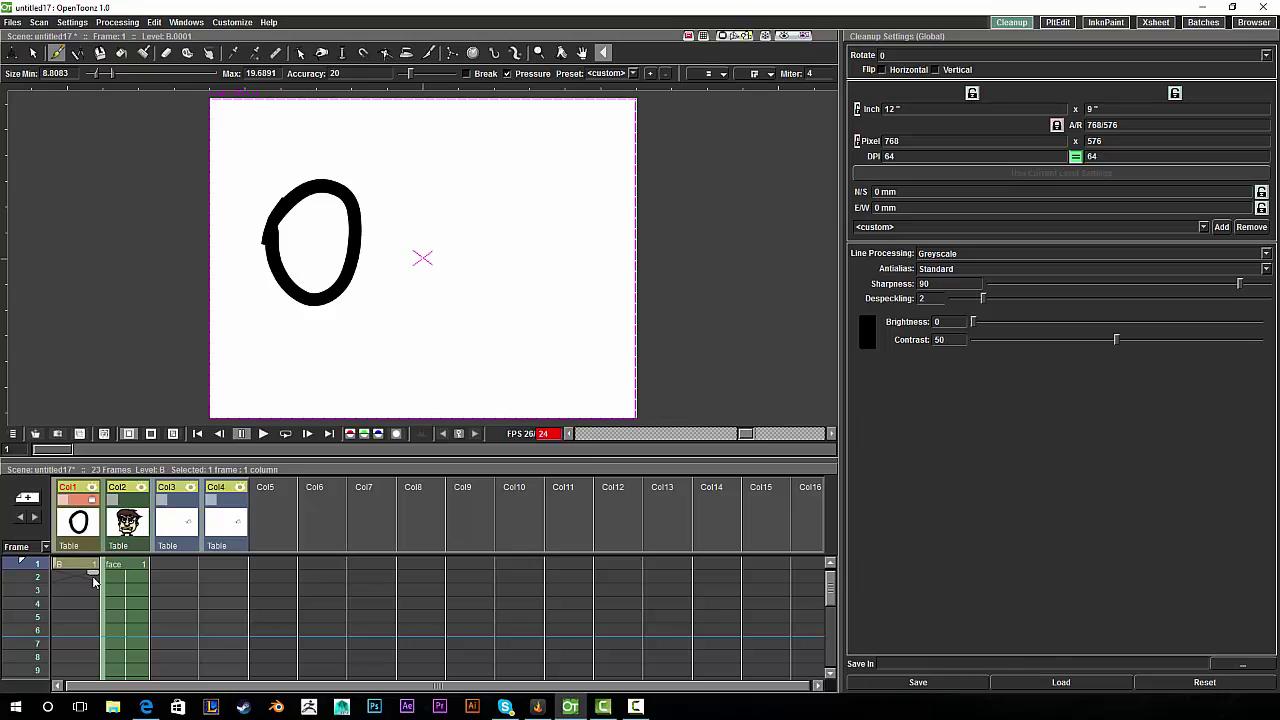
{"action": "left_click_drag", "start_coordinate": [93, 582], "coordinate": [85, 678]}
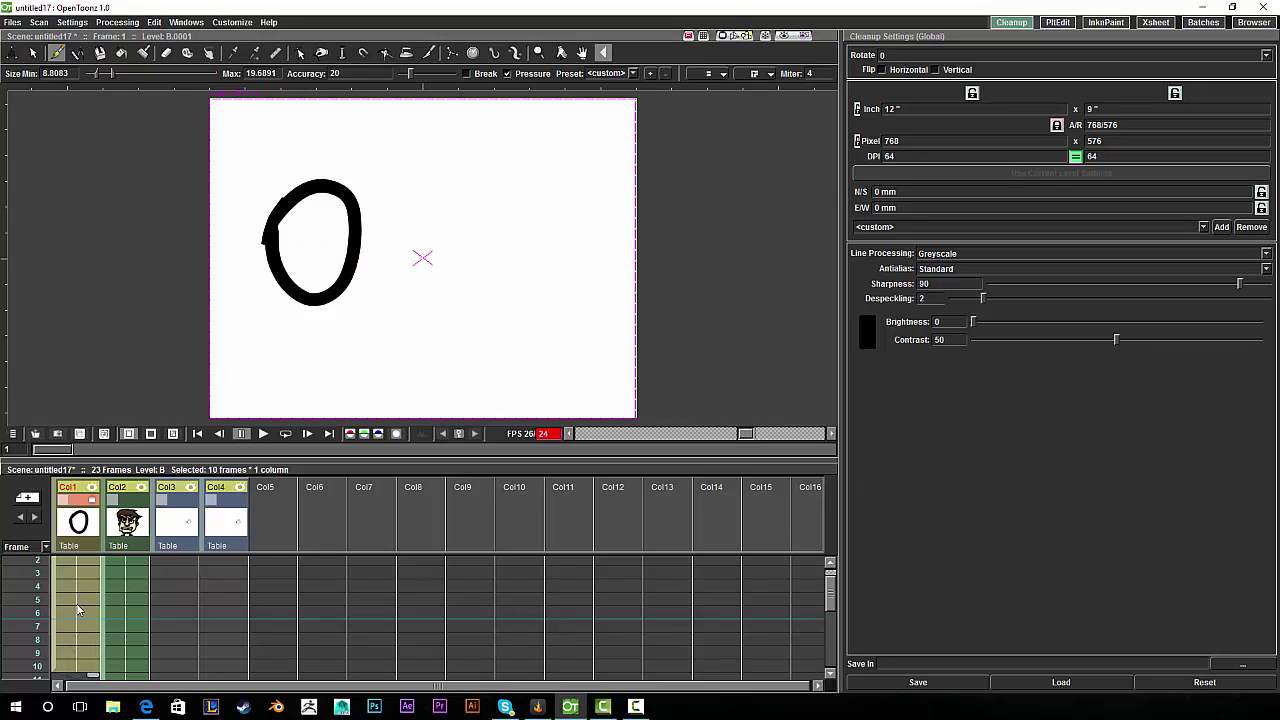
{"action": "scroll", "coordinate": [70, 590], "scroll_direction": "up", "scroll_amount": 1}
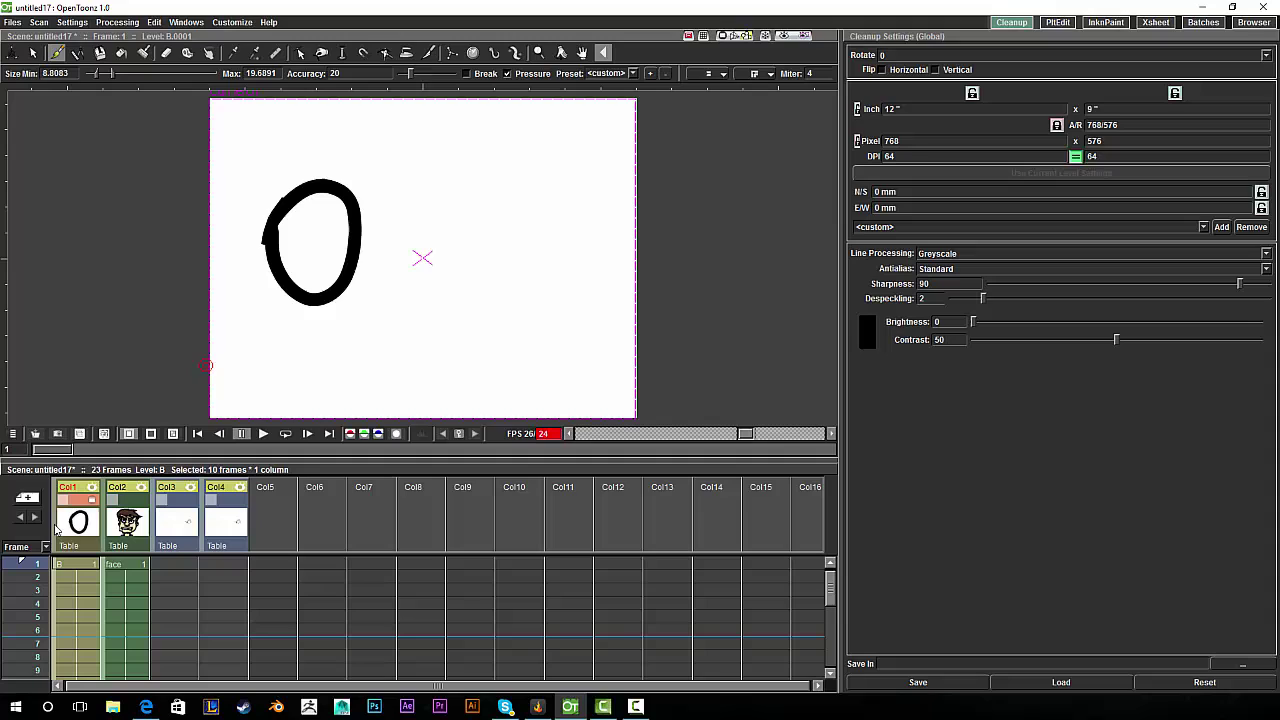
Step: With the Animate tool on Col1, drag the pivot centre onto the oval
{"action": "left_click", "coordinate": [12, 52]}
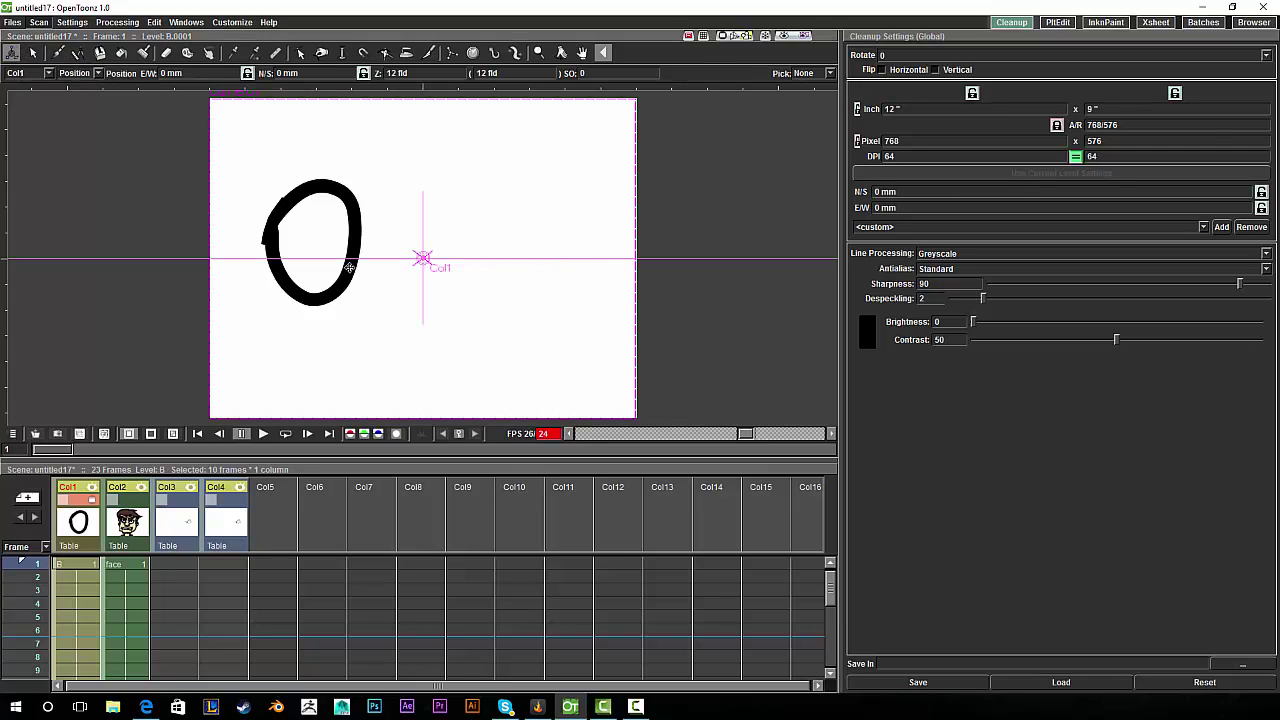
{"action": "left_click", "coordinate": [47, 75]}
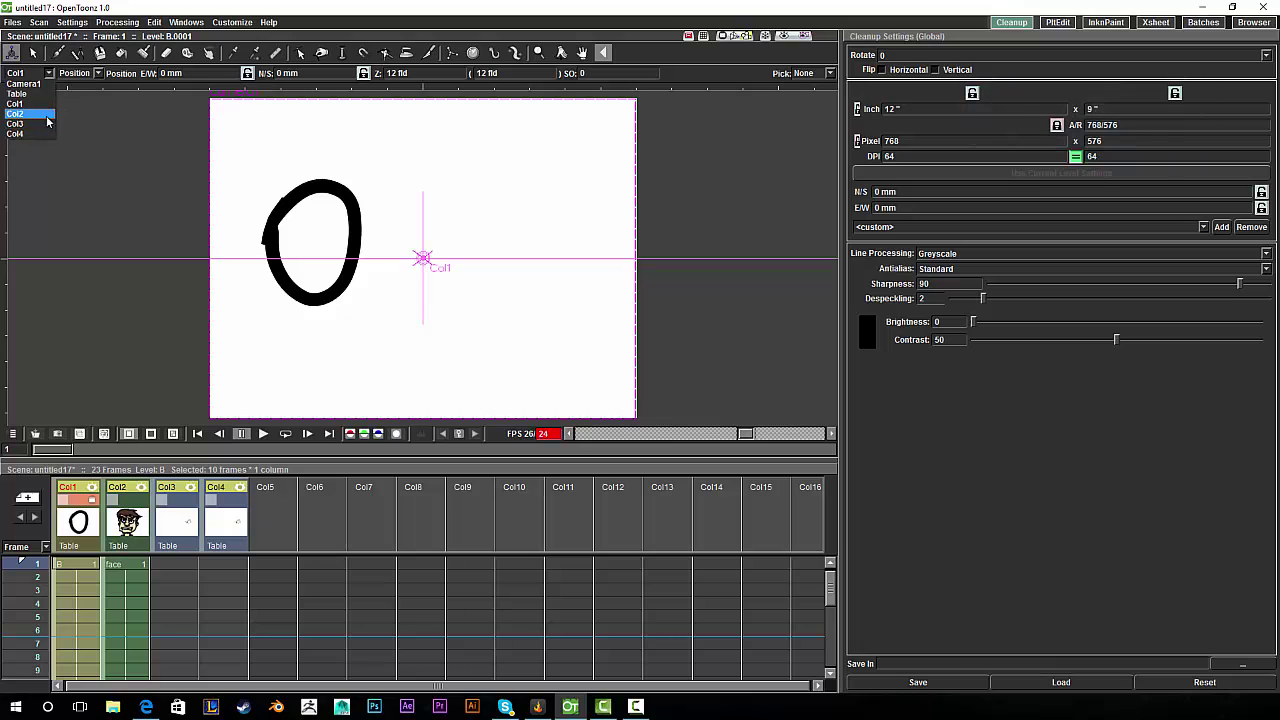
{"action": "left_click", "coordinate": [34, 102]}
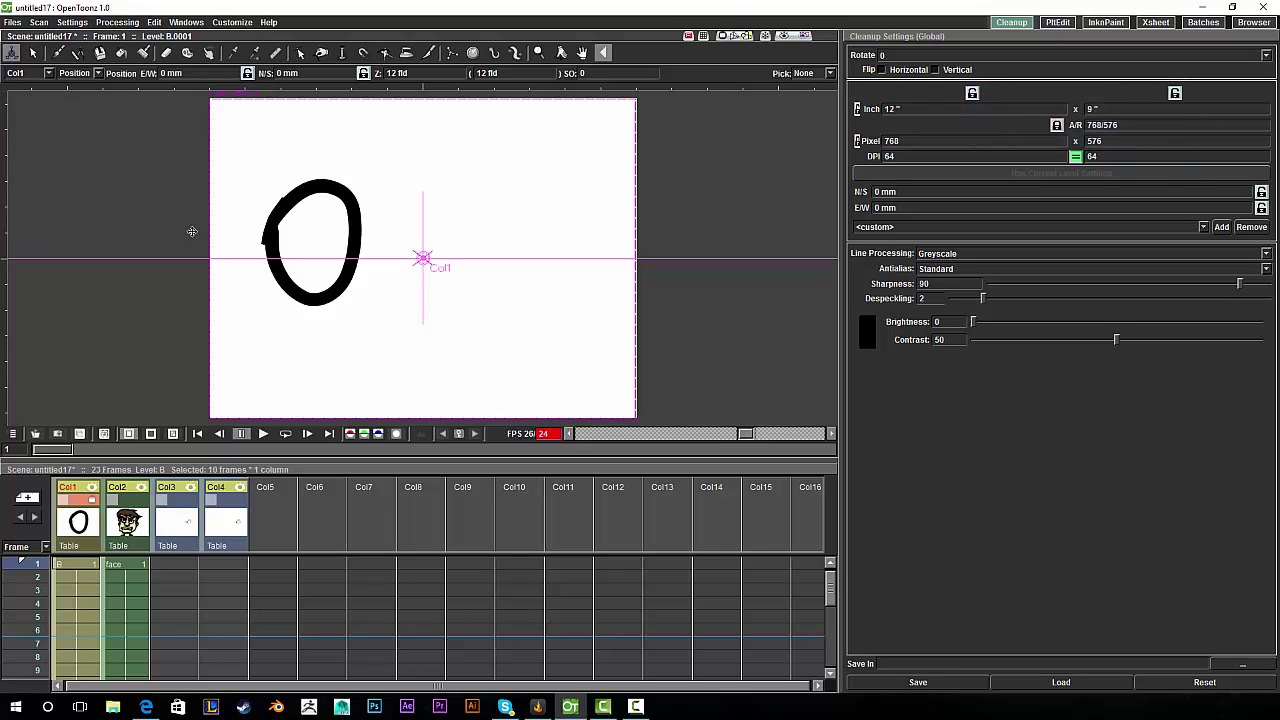
{"action": "left_click", "coordinate": [89, 75]}
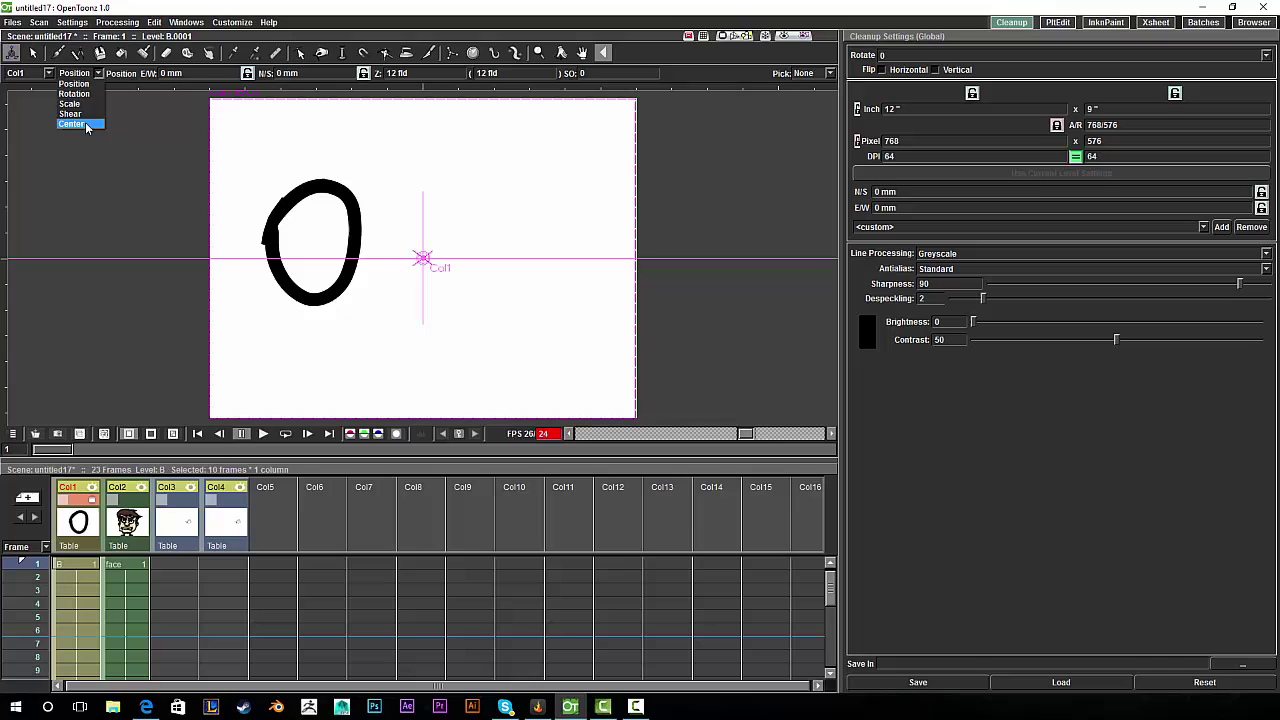
{"action": "left_click", "coordinate": [86, 124]}
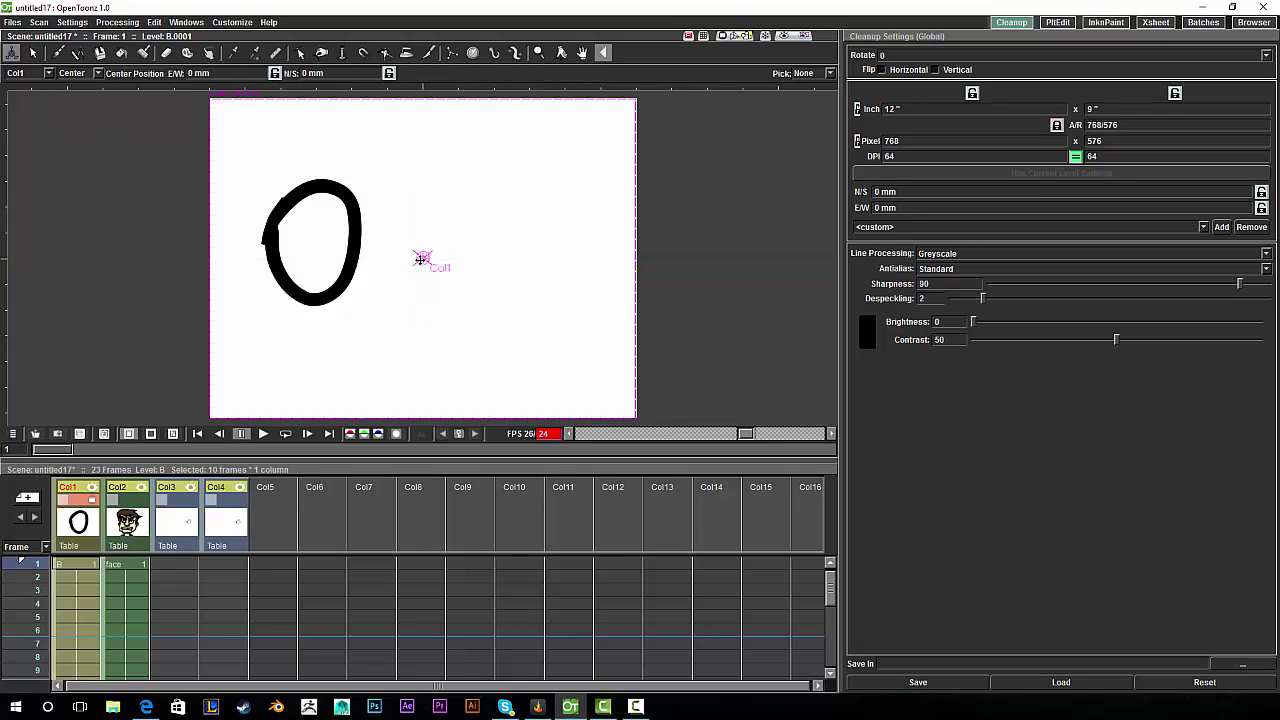
{"action": "mouse_move", "coordinate": [423, 258]}
{"action": "left_mouse_down"}
{"action": "mouse_move", "coordinate": [354, 223]}
{"action": "mouse_move", "coordinate": [363, 263]}
{"action": "mouse_move", "coordinate": [313, 268]}
{"action": "mouse_move", "coordinate": [313, 245]}
{"action": "left_mouse_up"}
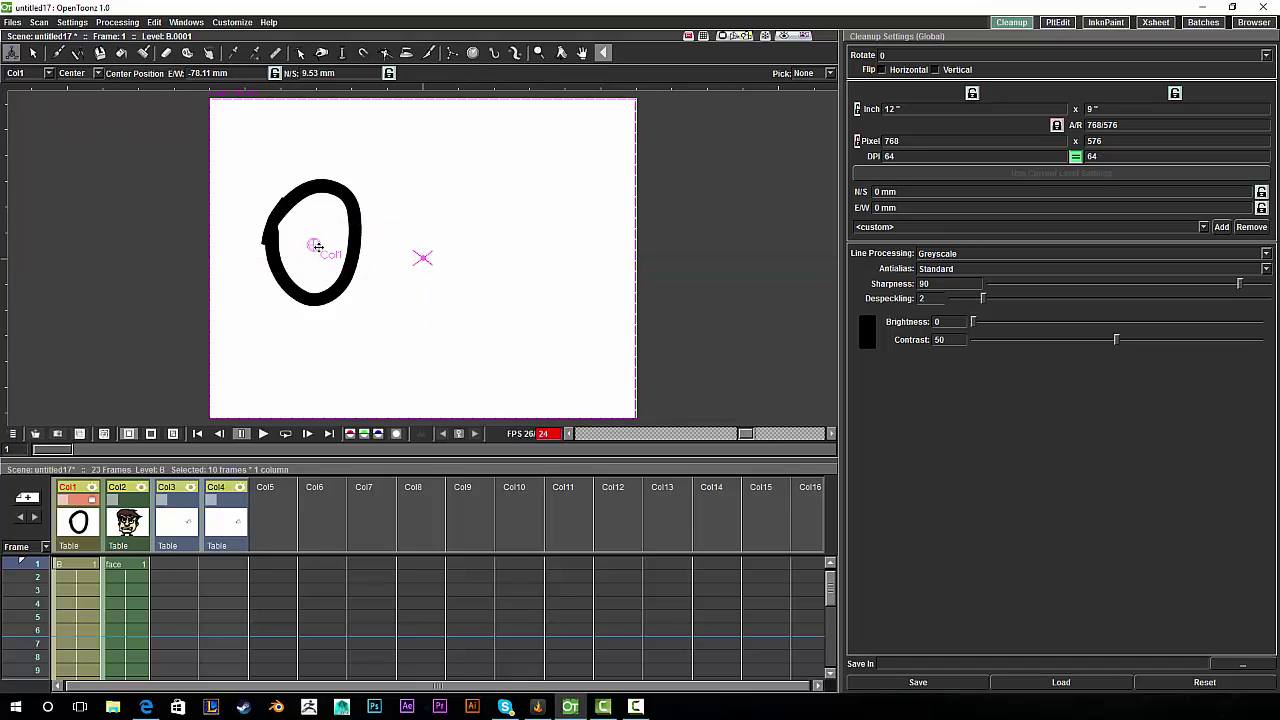
Step: Move the oval to E/W -12.38 mm, N/S -19.53 mm and rotate it -1.71°
{"action": "left_click", "coordinate": [97, 73]}
{"action": "left_click", "coordinate": [100, 85]}
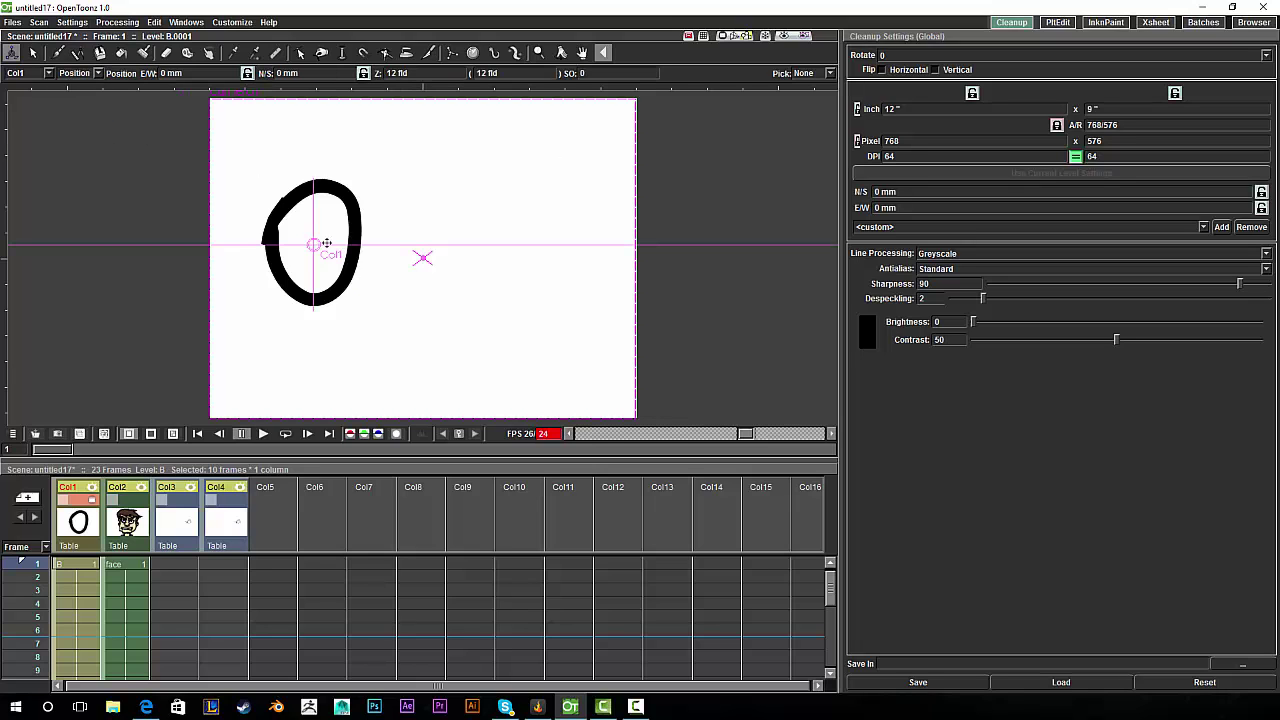
{"action": "mouse_move", "coordinate": [306, 246]}
{"action": "left_mouse_down"}
{"action": "mouse_move", "coordinate": [474, 234]}
{"action": "mouse_move", "coordinate": [309, 306]}
{"action": "mouse_move", "coordinate": [163, 136]}
{"action": "left_mouse_up"}
{"action": "left_click", "coordinate": [97, 73]}
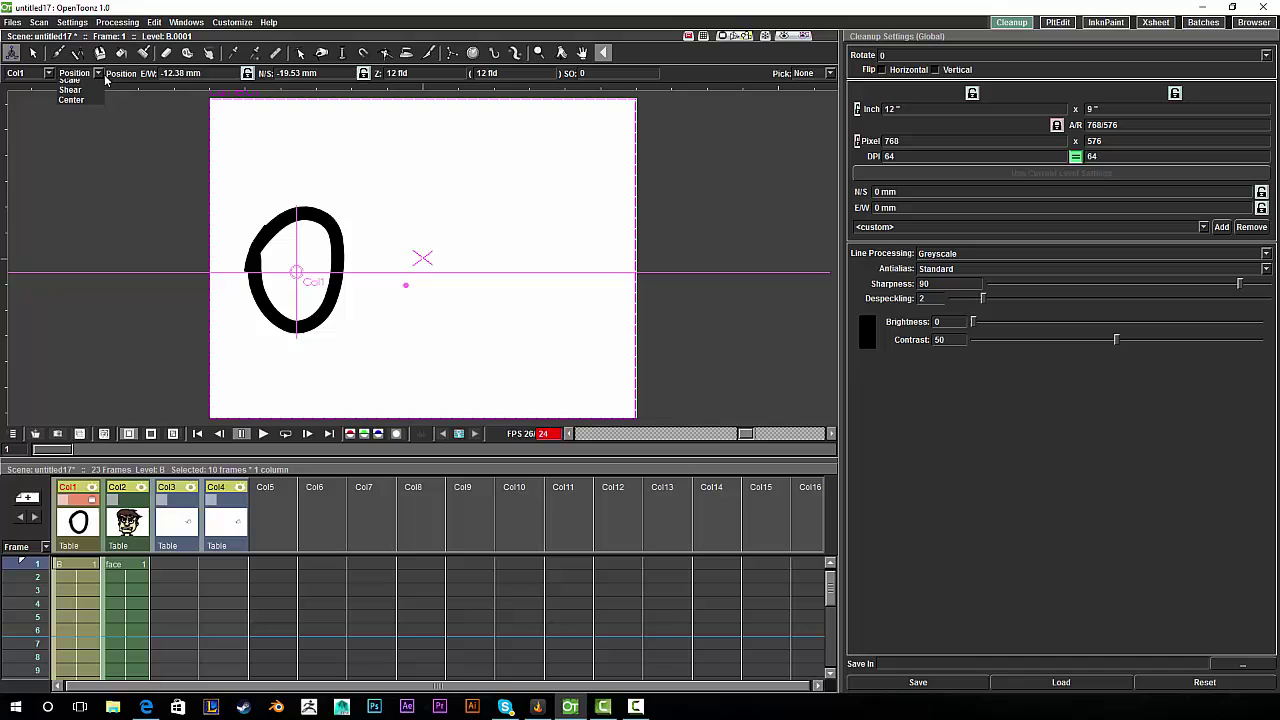
{"action": "left_click", "coordinate": [80, 93]}
{"action": "mouse_move", "coordinate": [426, 189]}
{"action": "left_mouse_down"}
{"action": "mouse_move", "coordinate": [335, 145]}
{"action": "mouse_move", "coordinate": [394, 214]}
{"action": "mouse_move", "coordinate": [391, 197]}
{"action": "left_mouse_up"}
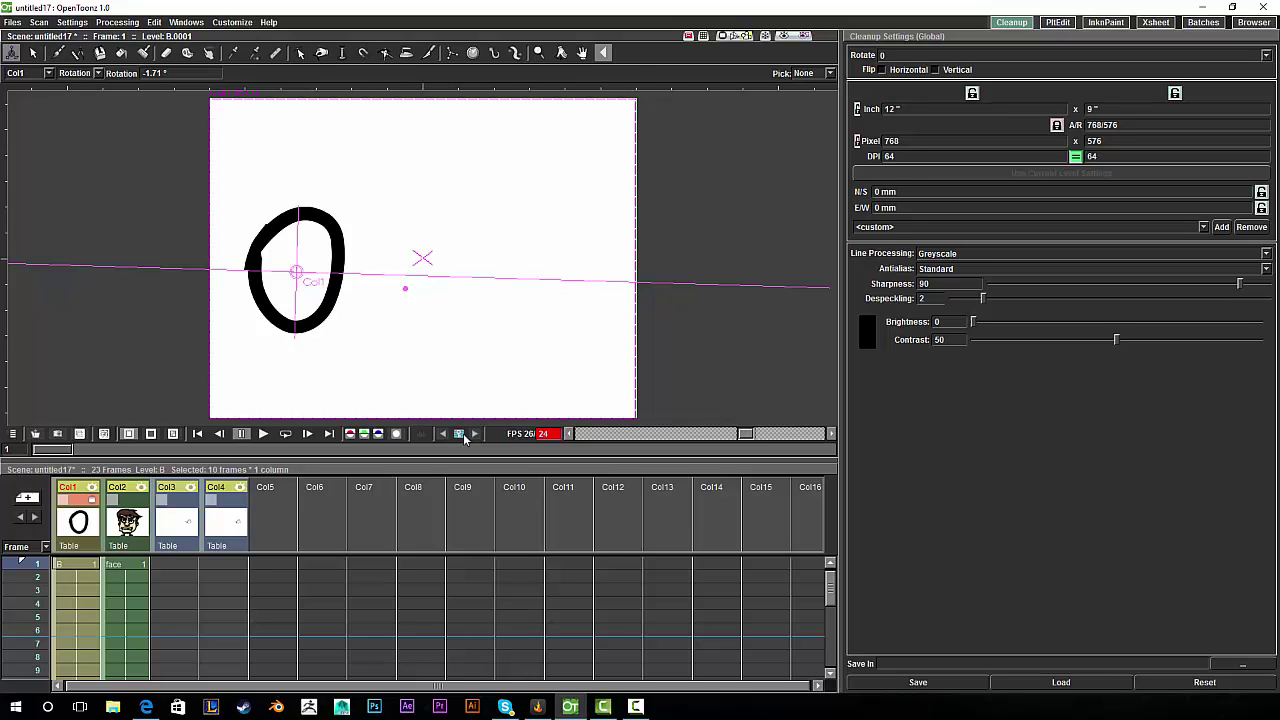
Step: Reset the oval's rotation to 0°, then at frame 10 move it right and lower
{"action": "key", "text": "ctrl+z"}
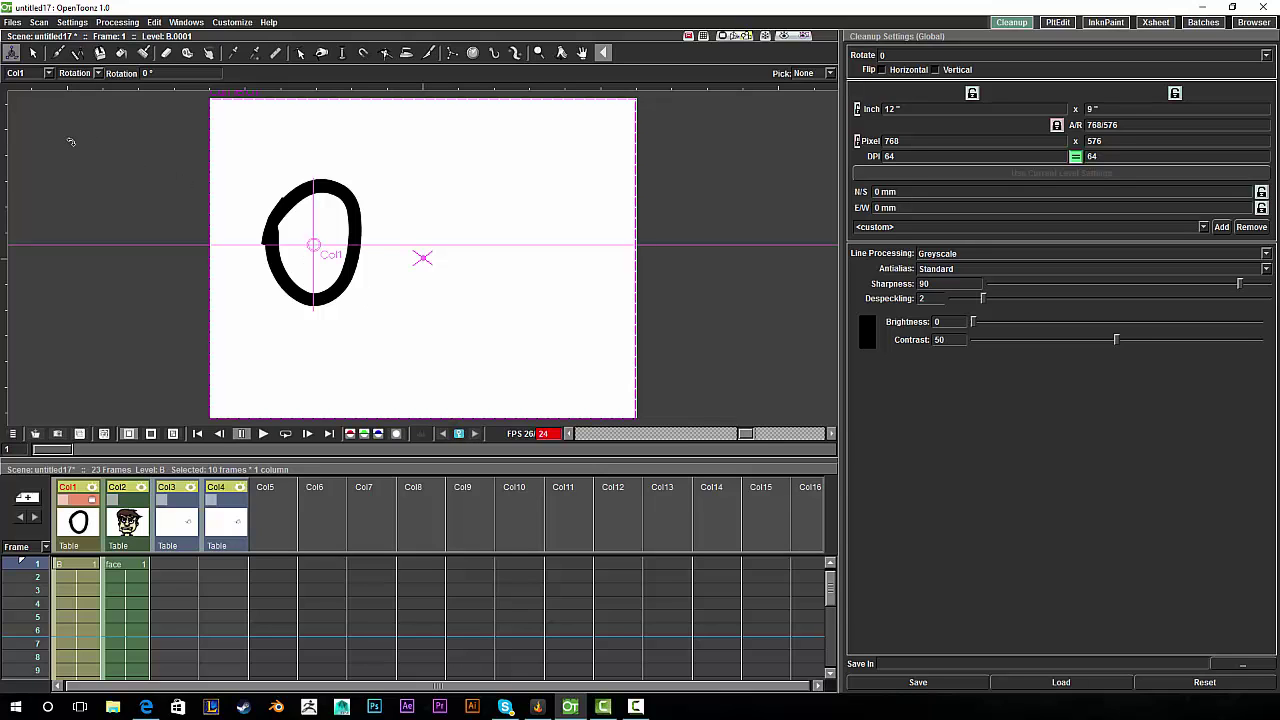
{"action": "mouse_move", "coordinate": [42, 564]}
{"action": "left_mouse_down"}
{"action": "mouse_move", "coordinate": [44, 665]}
{"action": "mouse_move", "coordinate": [46, 604]}
{"action": "left_mouse_up"}
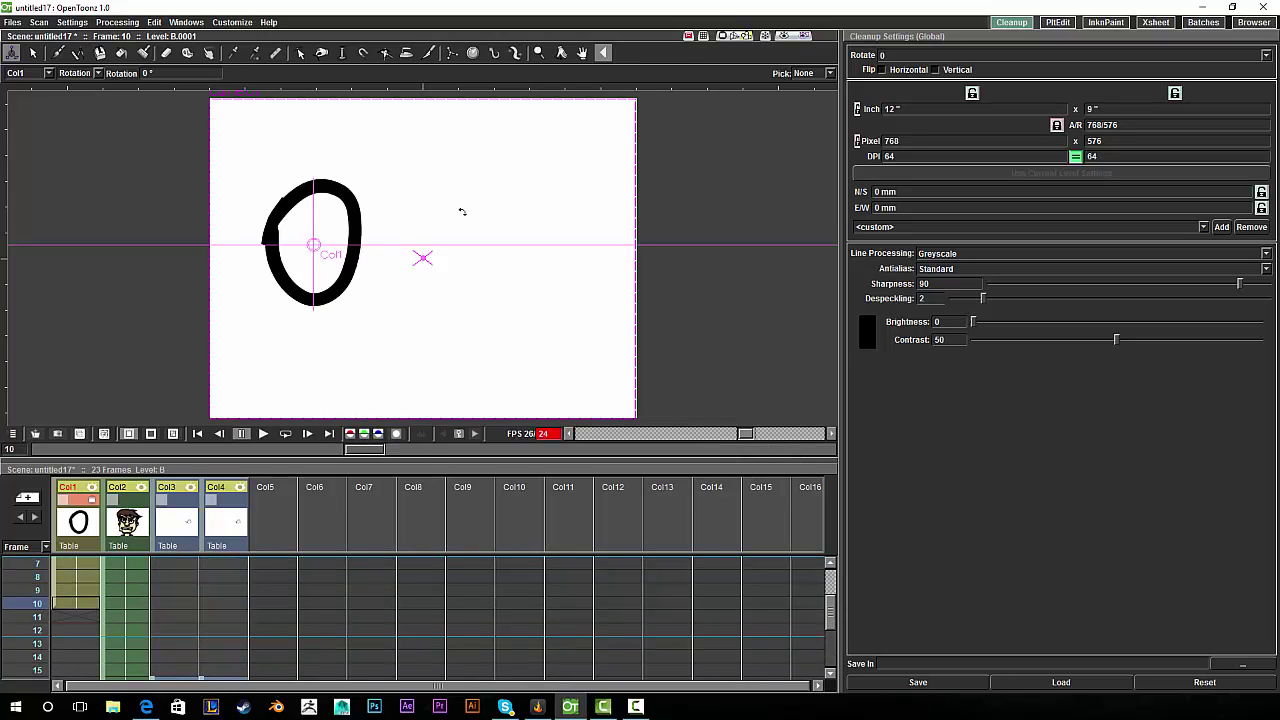
{"action": "left_click", "coordinate": [97, 73]}
{"action": "left_click", "coordinate": [96, 88]}
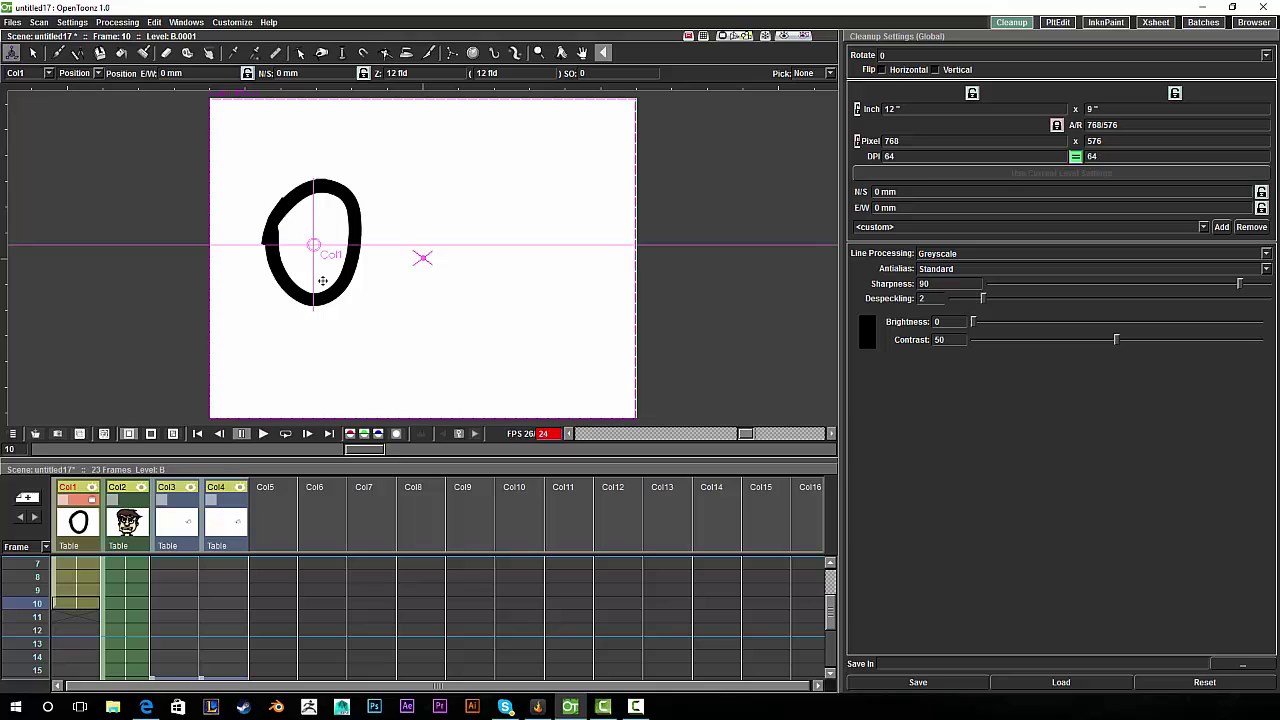
{"action": "mouse_move", "coordinate": [313, 289]}
{"action": "left_mouse_down"}
{"action": "mouse_move", "coordinate": [594, 329]}
{"action": "mouse_move", "coordinate": [569, 329]}
{"action": "left_mouse_up"}
{"action": "left_click", "coordinate": [458, 434]}
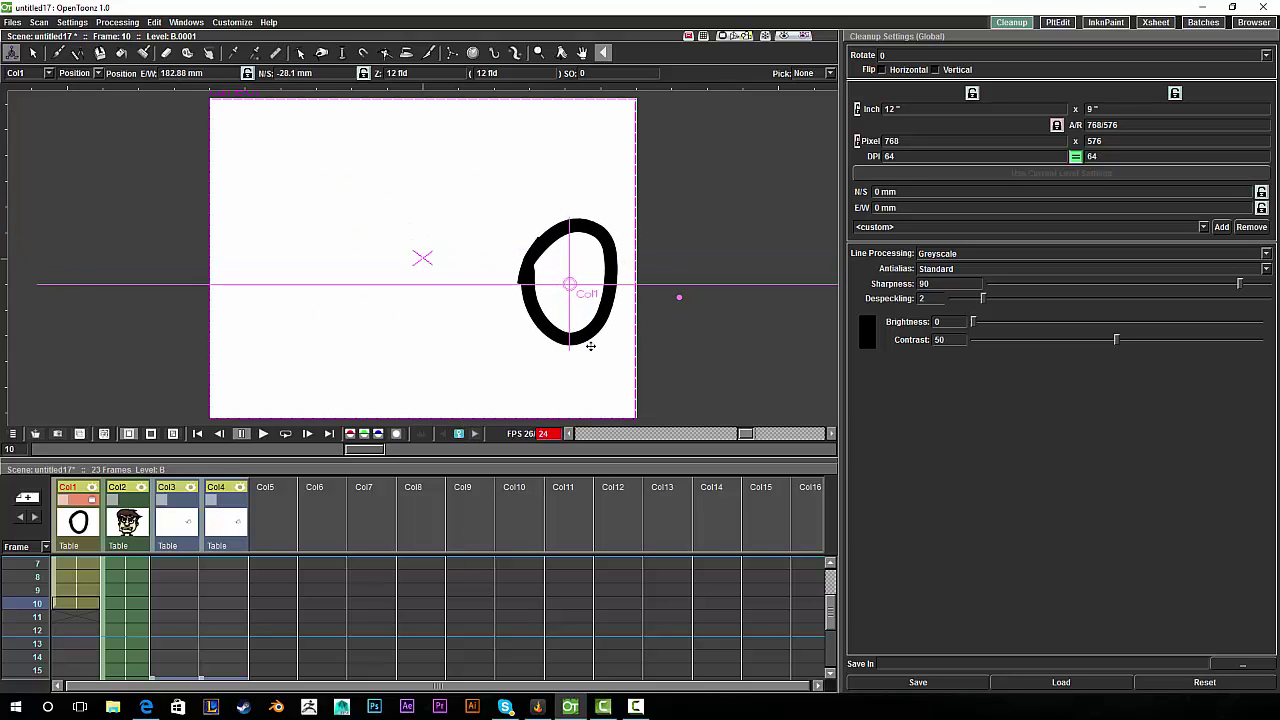
Step: Rotate the oval at frame 10 and scale it up to about 161%
{"action": "left_click", "coordinate": [98, 73]}
{"action": "left_click", "coordinate": [88, 97]}
{"action": "mouse_move", "coordinate": [586, 186]}
{"action": "left_mouse_down"}
{"action": "mouse_move", "coordinate": [478, 214]}
{"action": "mouse_move", "coordinate": [443, 194]}
{"action": "left_mouse_up"}
{"action": "left_click", "coordinate": [98, 73]}
{"action": "left_click", "coordinate": [80, 109]}
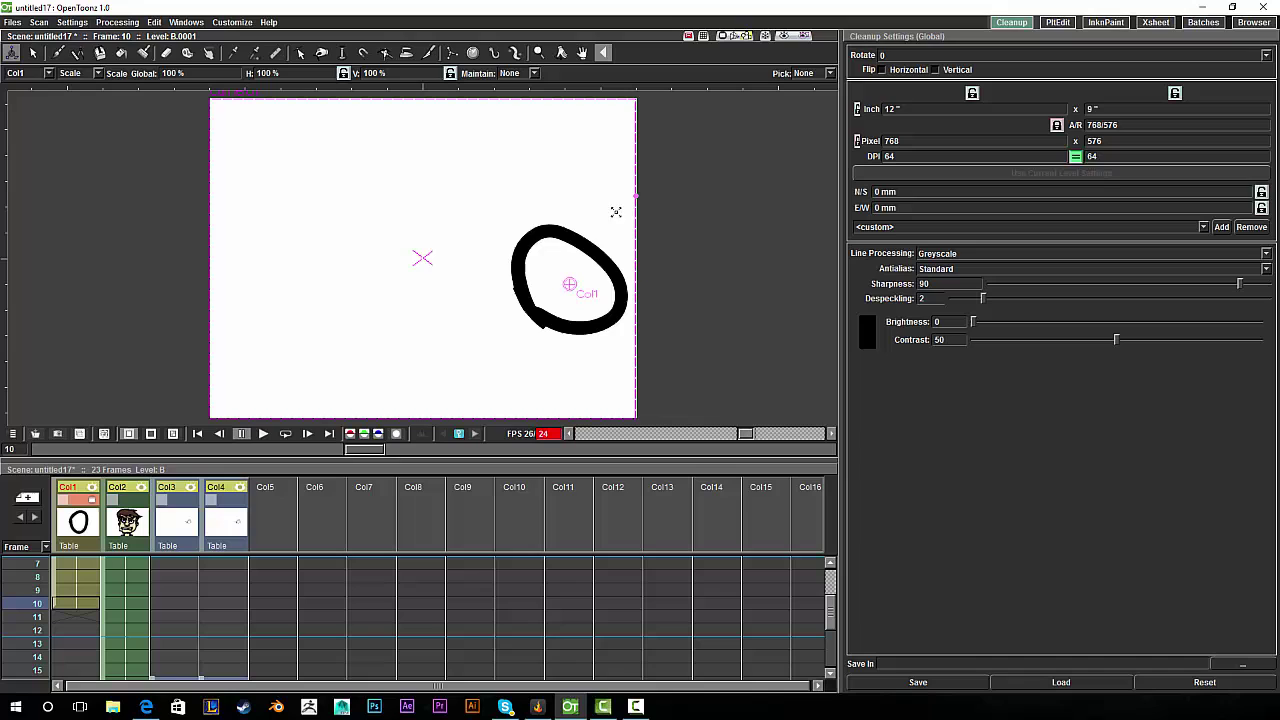
{"action": "left_click_drag", "start_coordinate": [616, 212], "coordinate": [672, 249]}
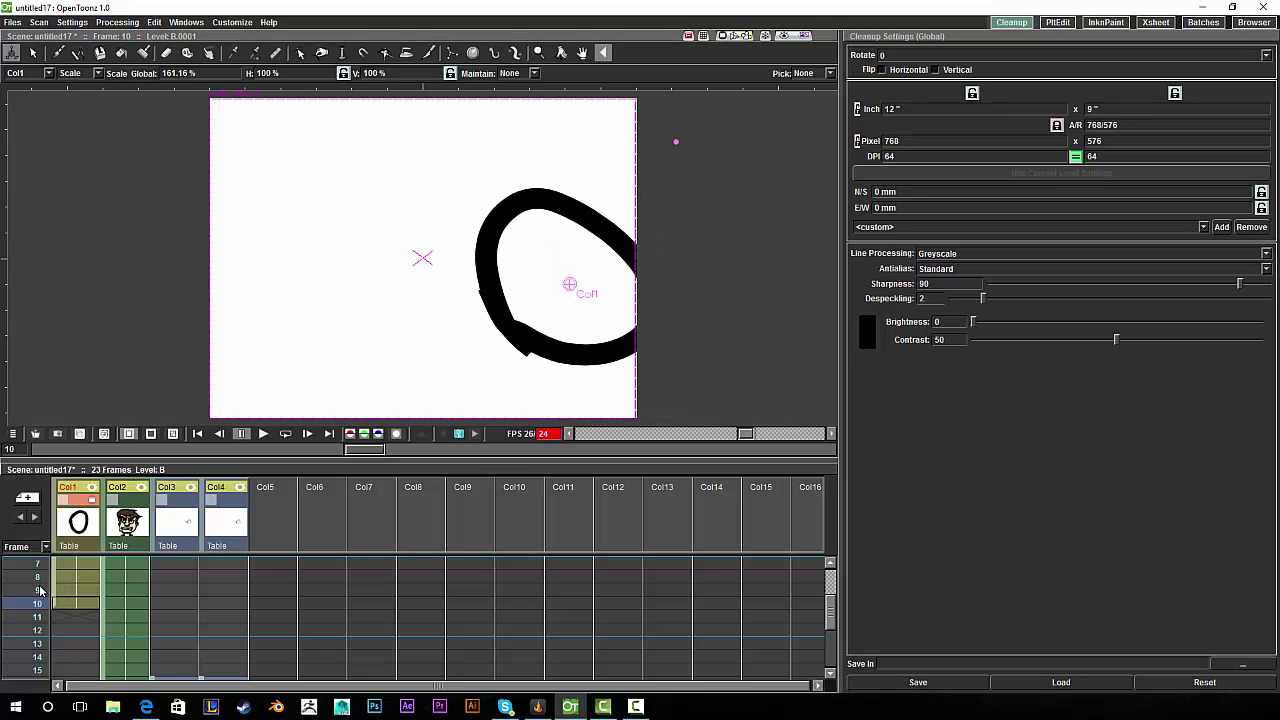
{"action": "mouse_move", "coordinate": [40, 591]}
{"action": "left_mouse_down"}
{"action": "mouse_move", "coordinate": [40, 565]}
{"action": "mouse_move", "coordinate": [43, 660]}
{"action": "mouse_move", "coordinate": [52, 558]}
{"action": "mouse_move", "coordinate": [50, 680]}
{"action": "mouse_move", "coordinate": [52, 518]}
{"action": "left_mouse_up"}
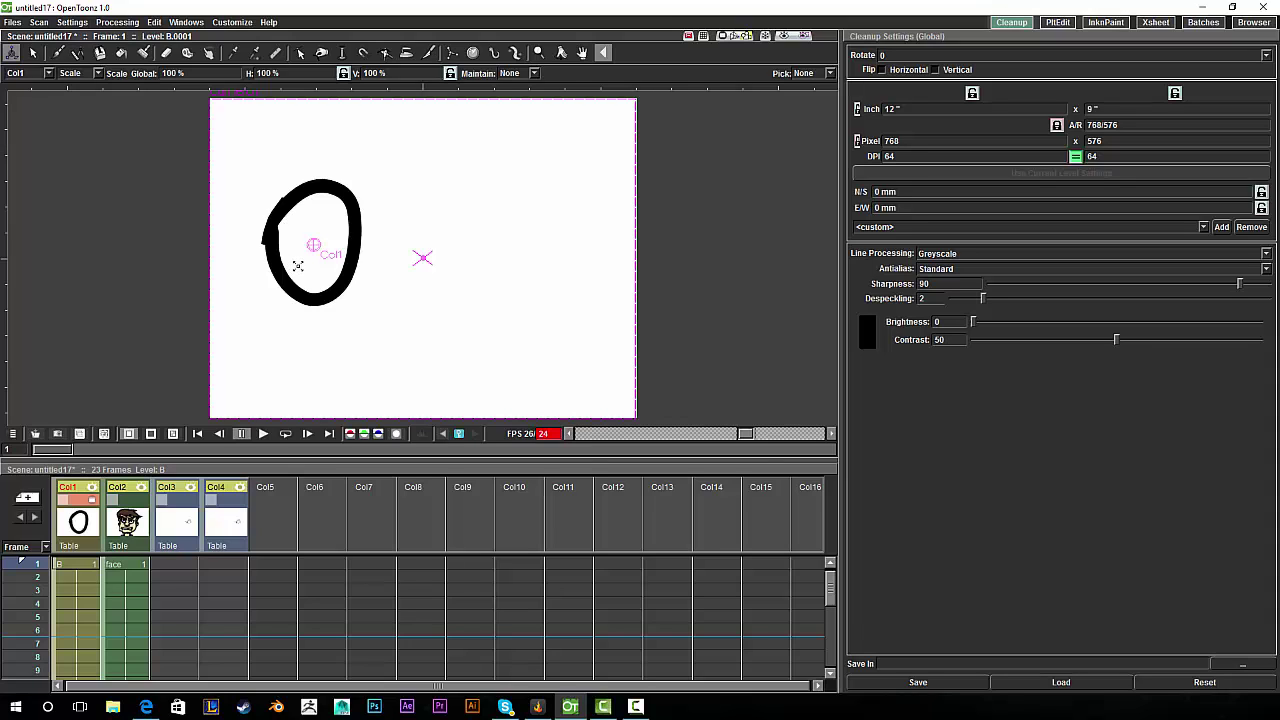
{"action": "left_click", "coordinate": [186, 22]}
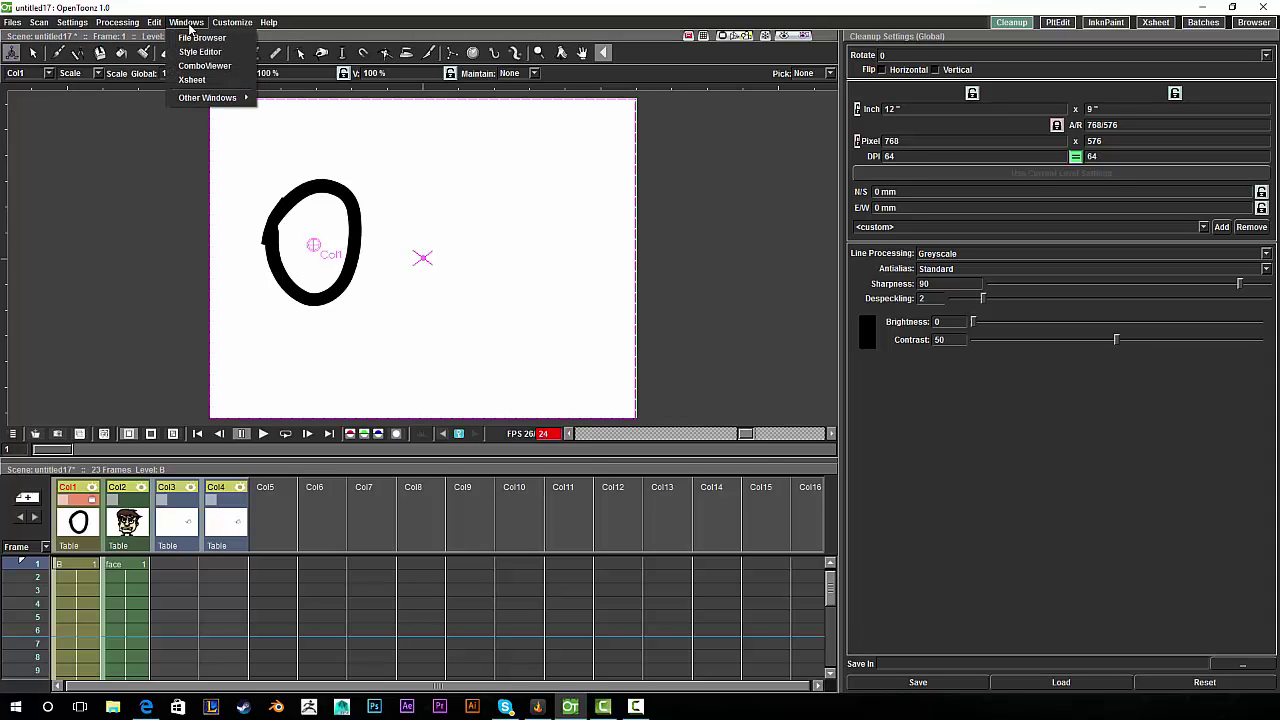
{"action": "mouse_move", "coordinate": [228, 101]}
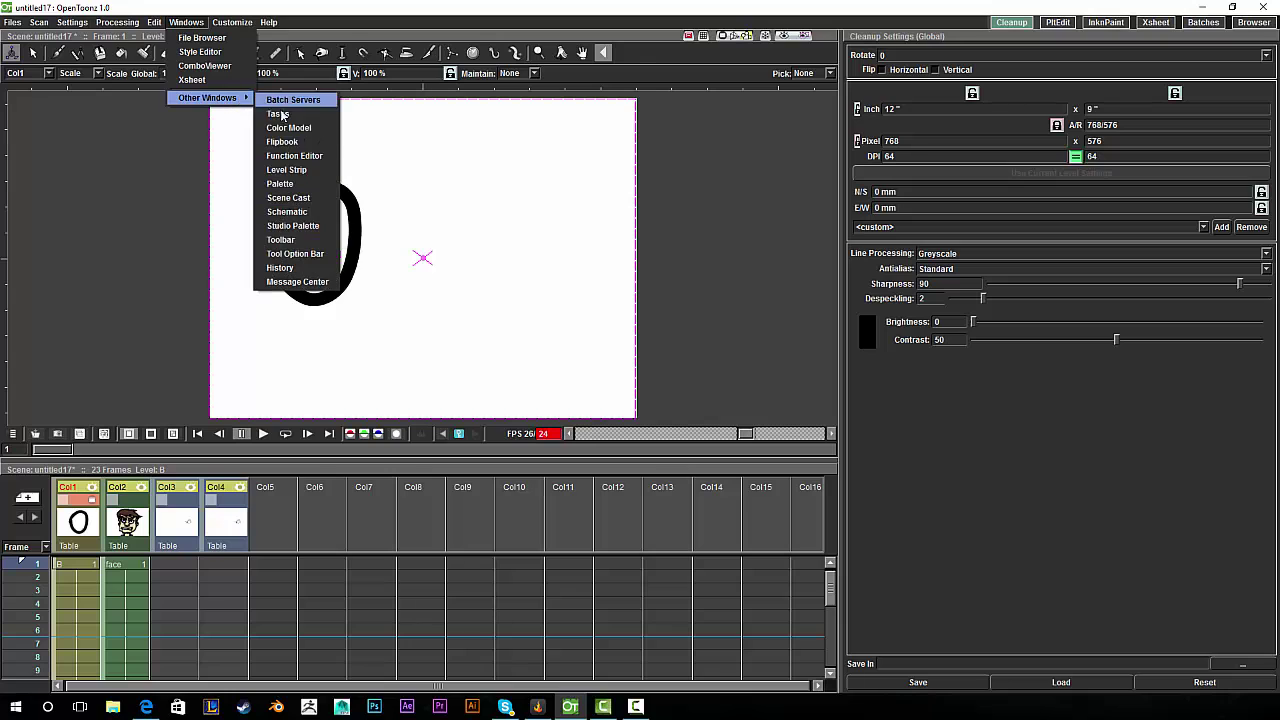
{"action": "left_click", "coordinate": [305, 213]}
{"action": "left_click_drag", "start_coordinate": [709, 214], "coordinate": [898, 156]}
{"action": "left_click", "coordinate": [762, 322]}
{"action": "left_click_drag", "start_coordinate": [762, 322], "coordinate": [709, 296]}
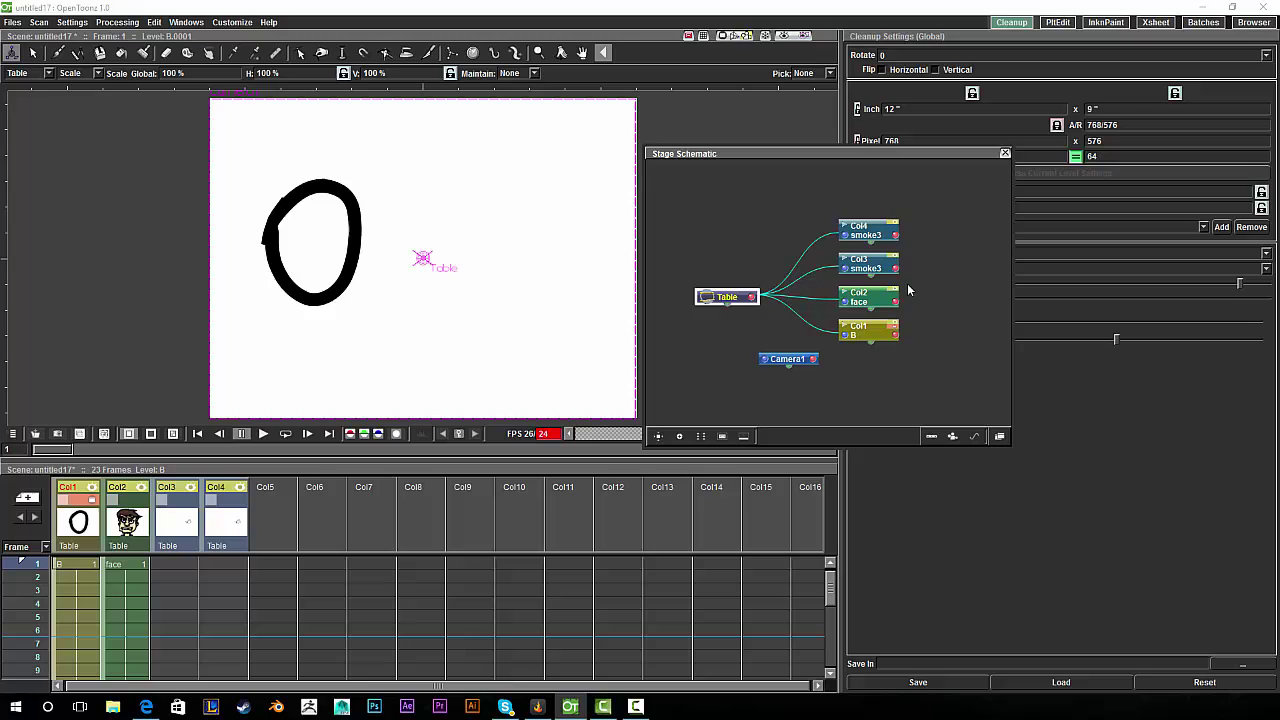
{"action": "left_click_drag", "start_coordinate": [908, 288], "coordinate": [845, 222]}
{"action": "left_click_drag", "start_coordinate": [873, 305], "coordinate": [859, 241]}
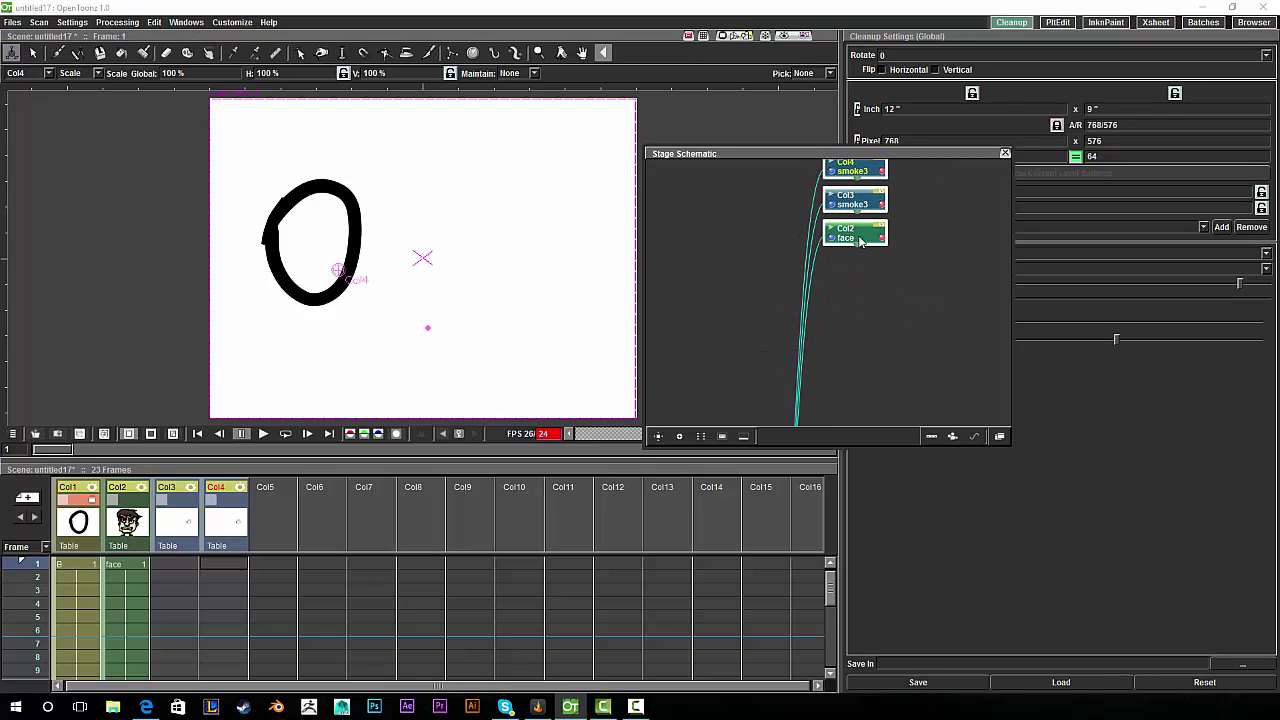
{"action": "left_click", "coordinate": [700, 436]}
{"action": "left_click", "coordinate": [684, 437]}
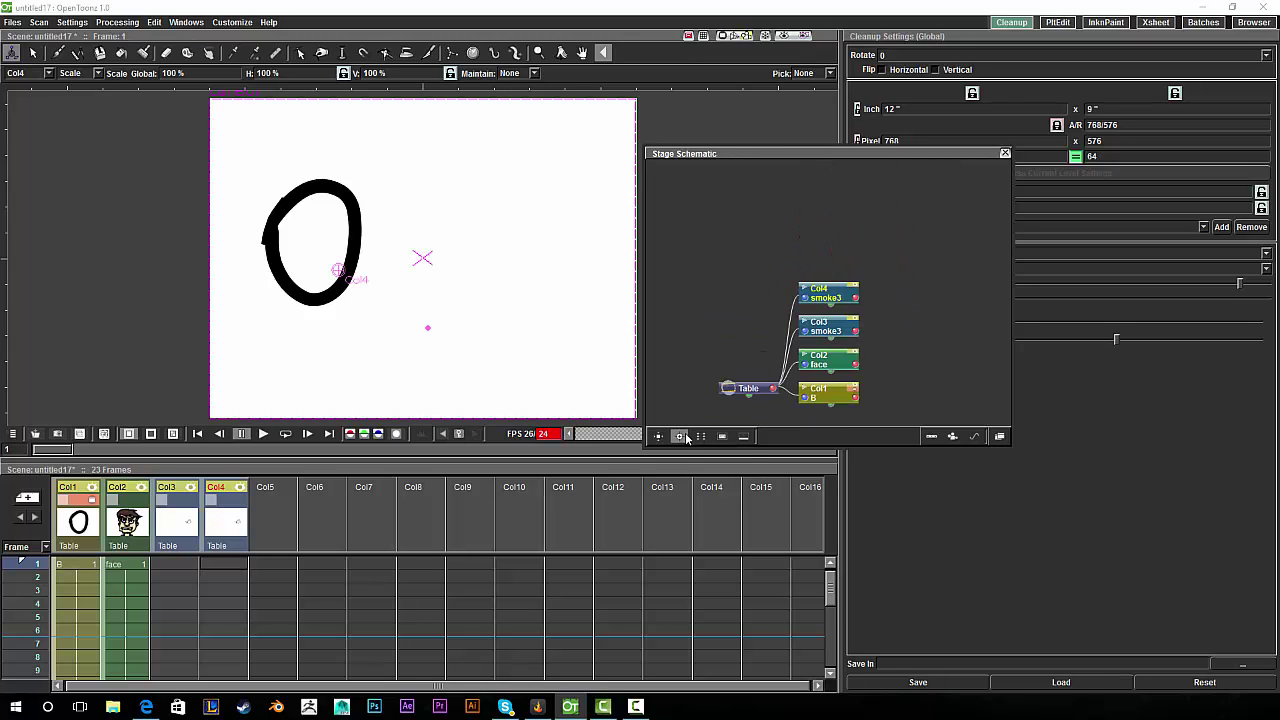
{"action": "left_click_drag", "start_coordinate": [834, 394], "coordinate": [889, 280]}
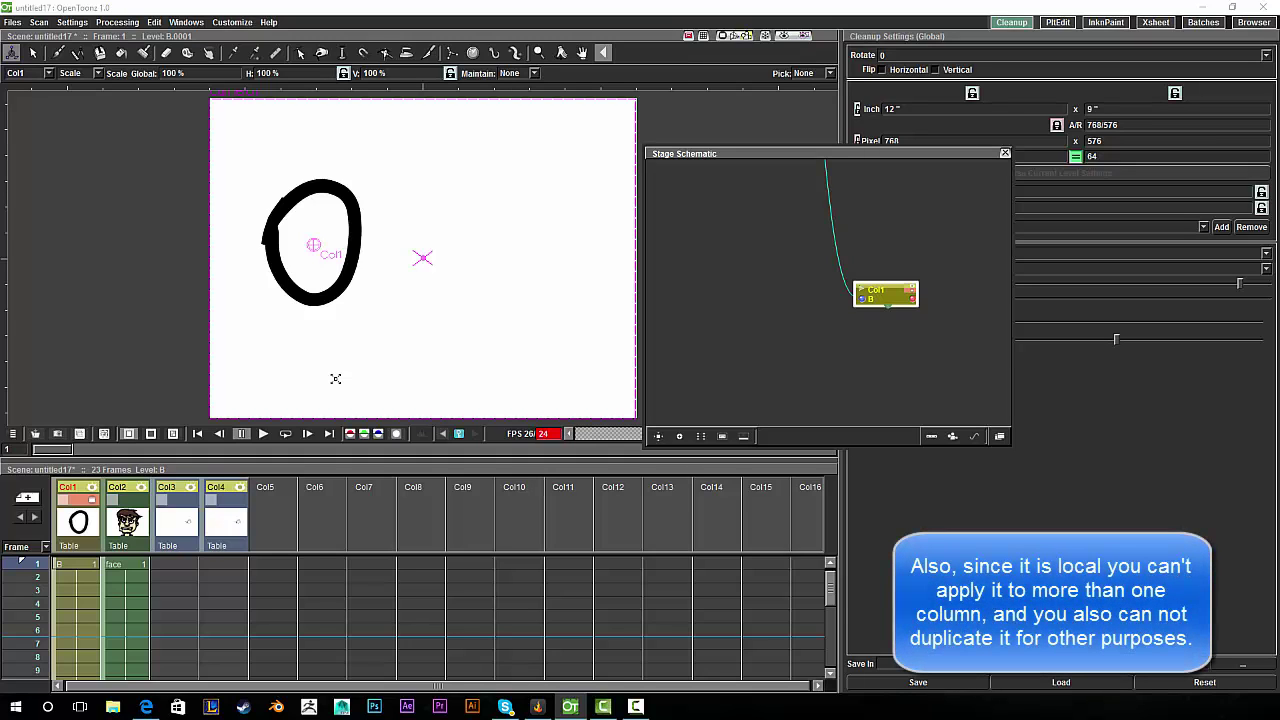
Step: Close the Stage Schematic and compare the oval on frames 6, 1 and 10
{"action": "left_click", "coordinate": [1006, 153]}
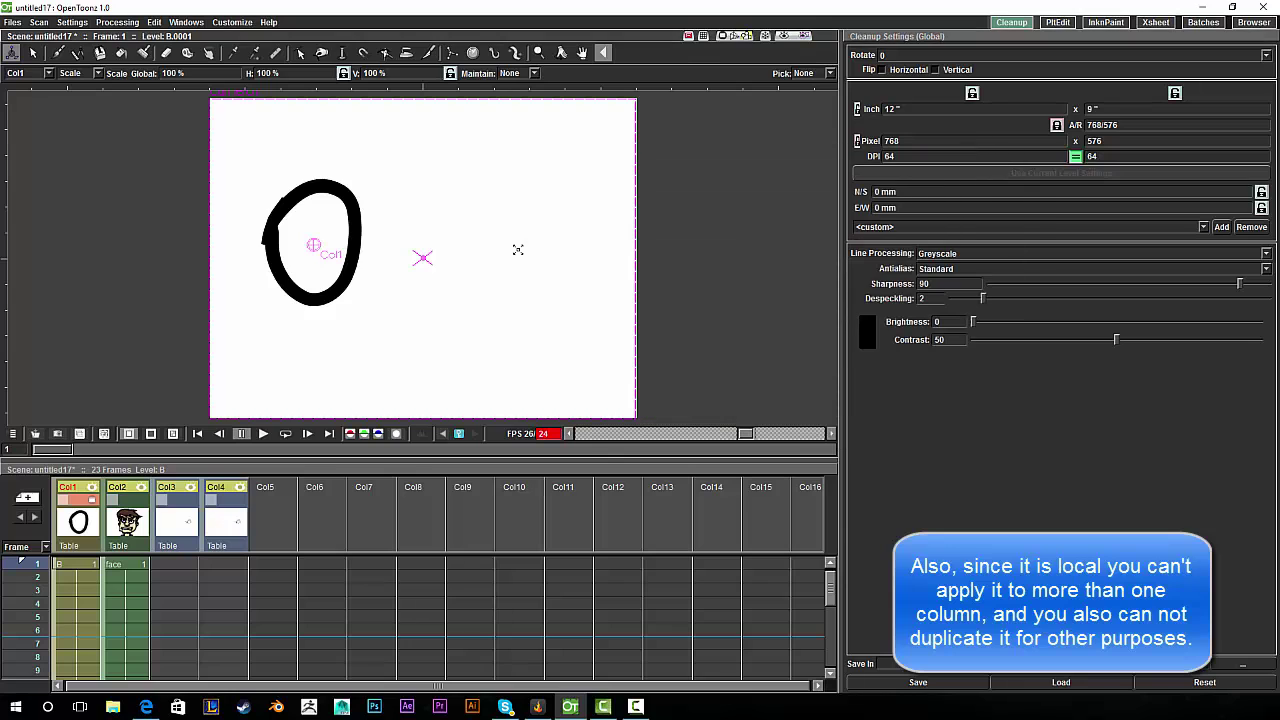
{"action": "left_click", "coordinate": [35, 630]}
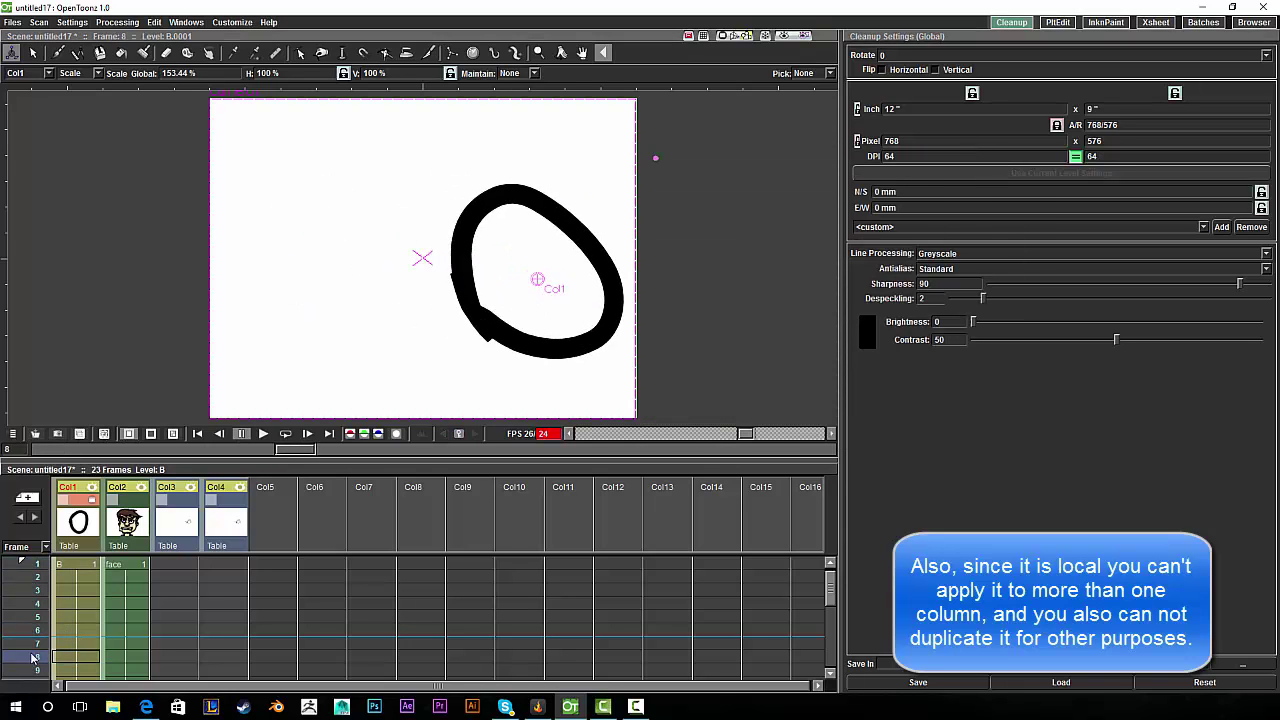
{"action": "left_click", "coordinate": [38, 563]}
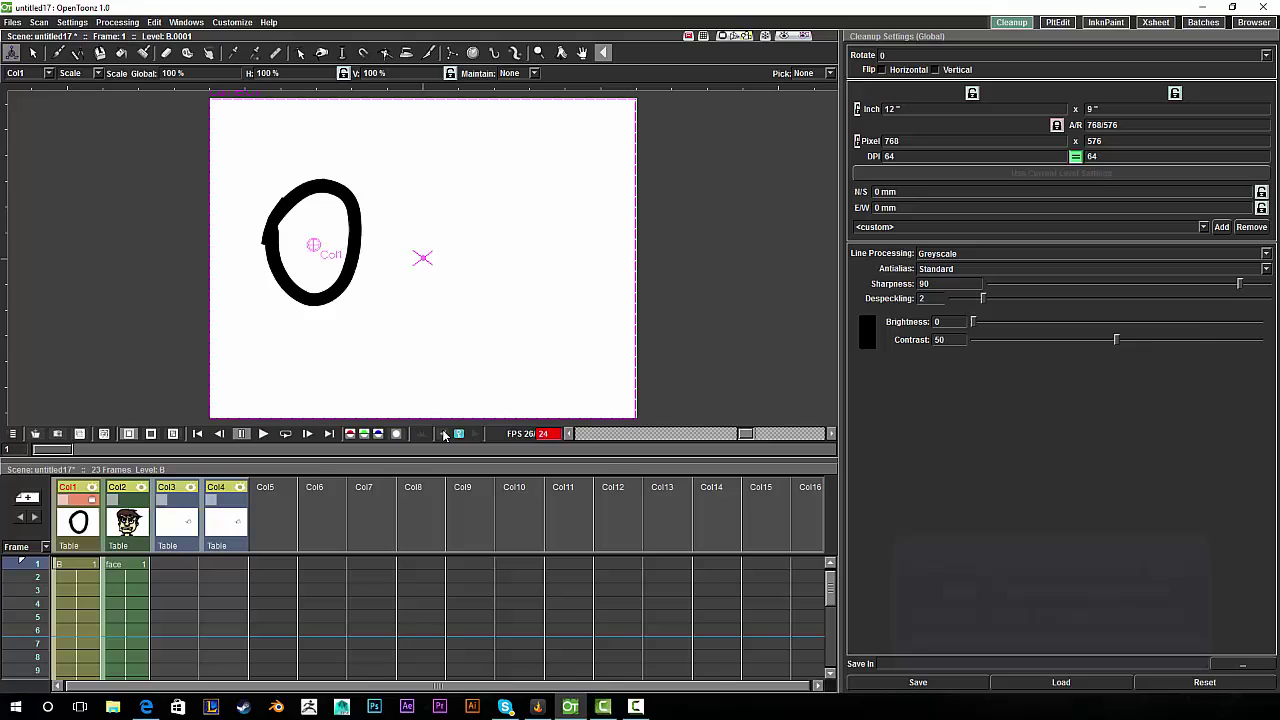
{"action": "left_click", "coordinate": [430, 447]}
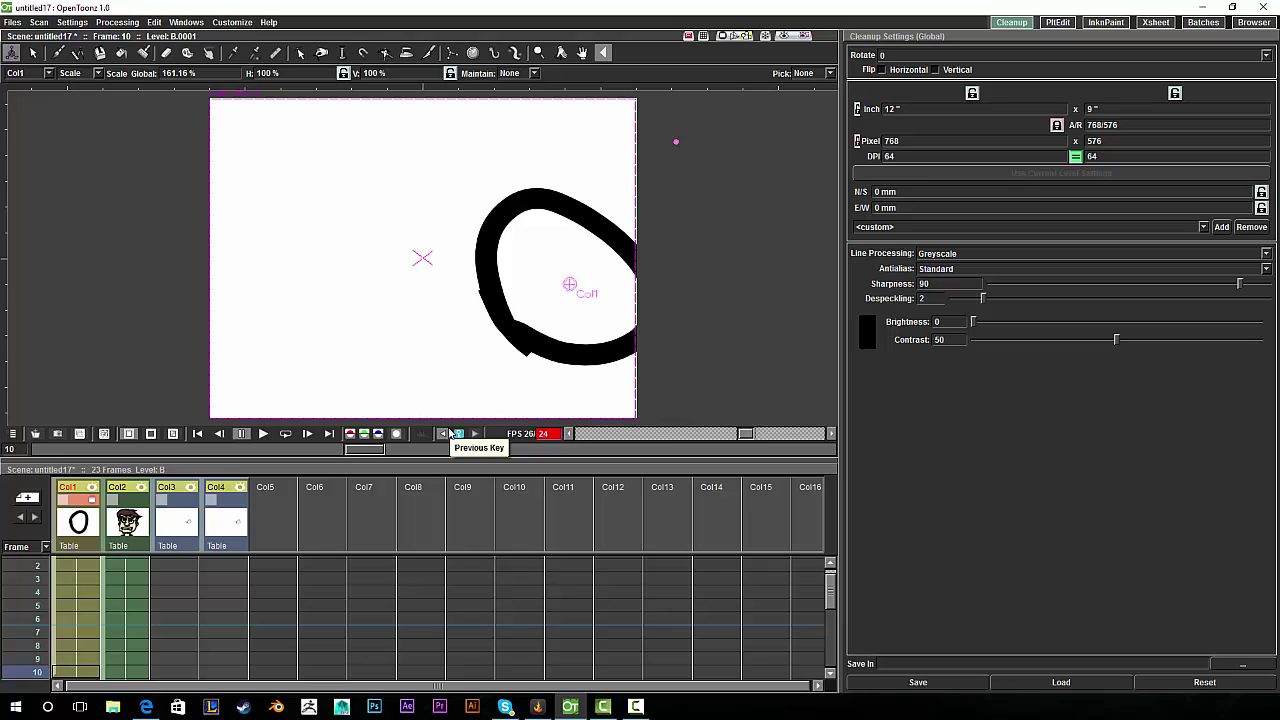
Step: Step back and forth between Col1's keyframes, ending on frame 10
{"action": "left_click", "coordinate": [448, 433]}
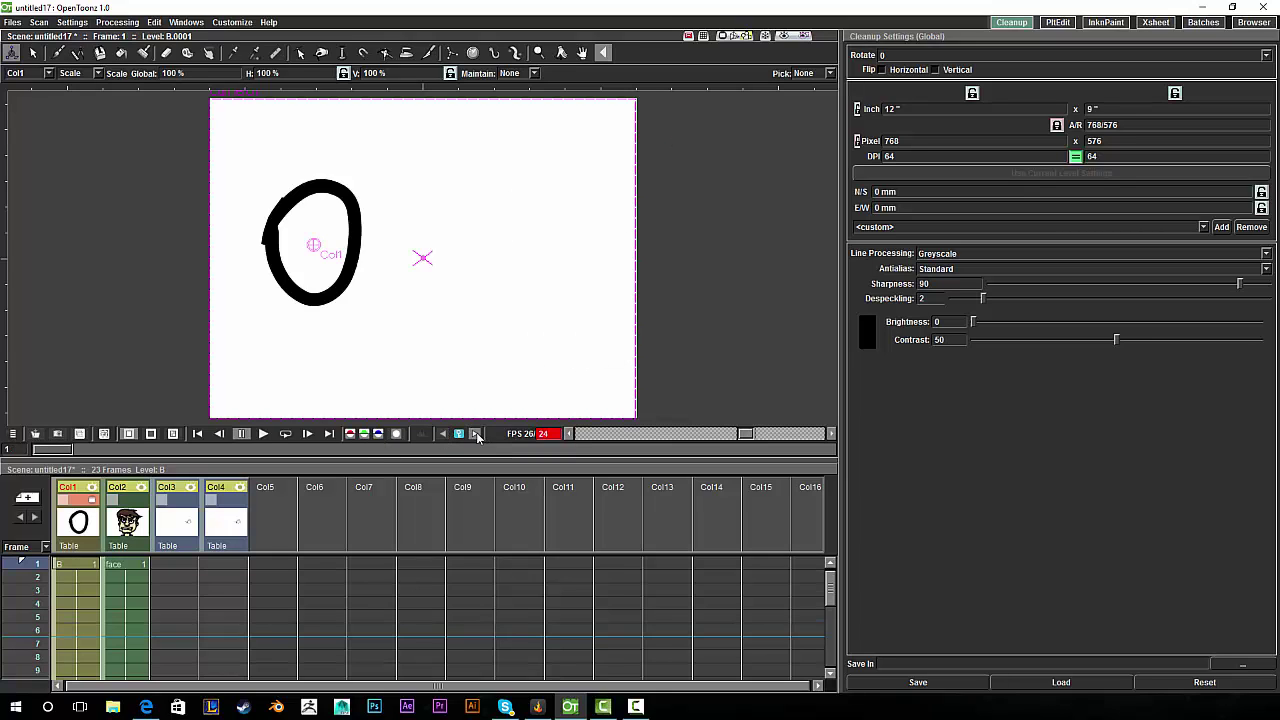
{"action": "left_click", "coordinate": [474, 434]}
{"action": "left_click", "coordinate": [448, 433]}
{"action": "left_click", "coordinate": [474, 434]}
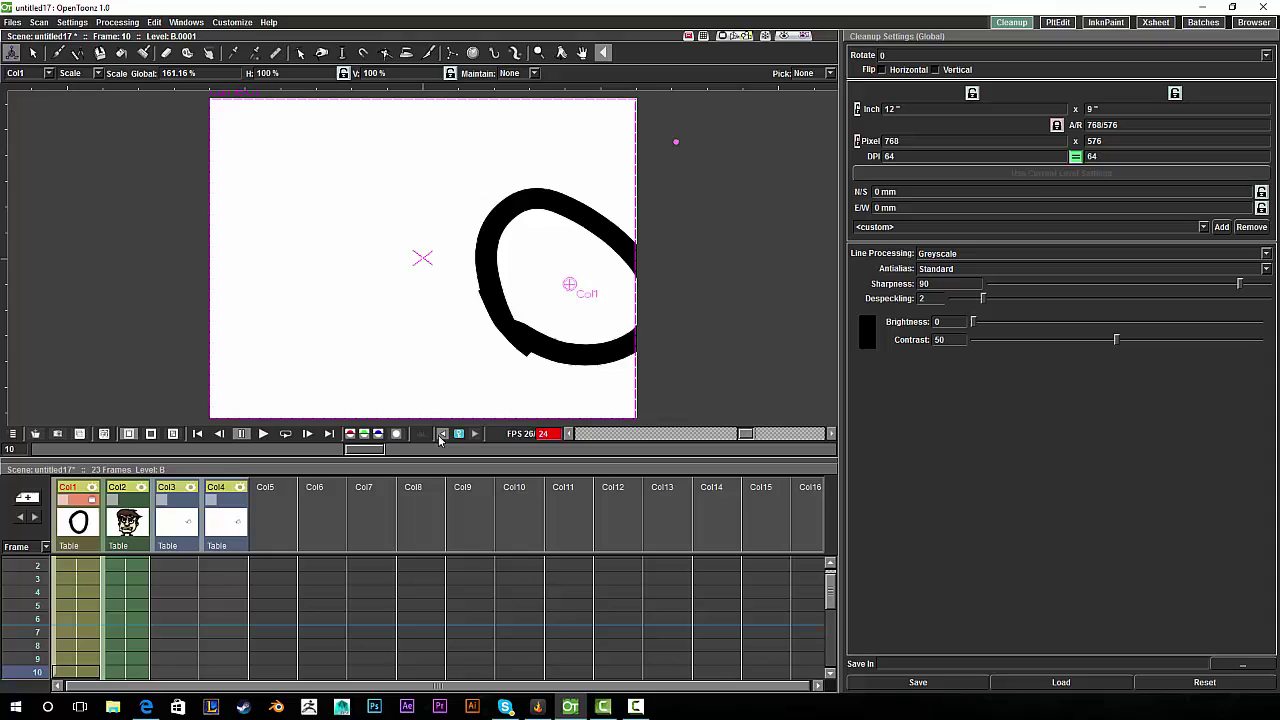
{"action": "left_click", "coordinate": [448, 433]}
{"action": "left_click", "coordinate": [474, 434]}
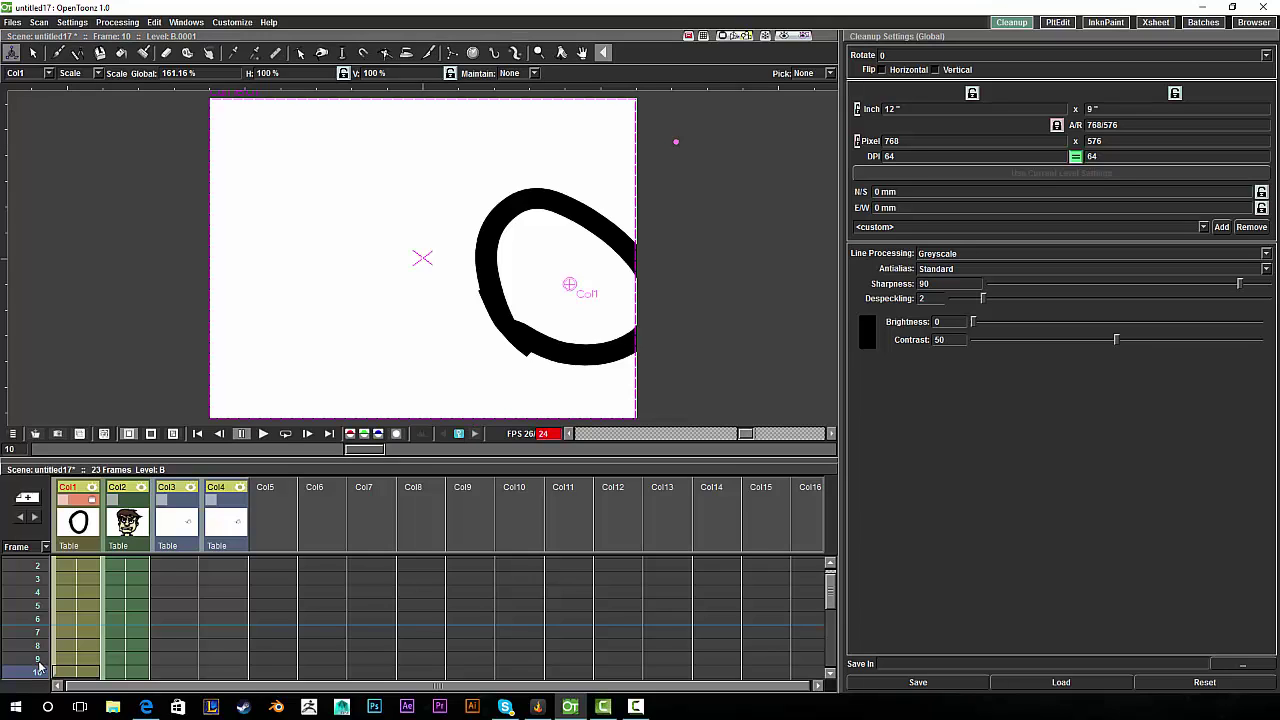
Step: Scrub the frames to preview the oval's motion, giving the Xsheet more room
{"action": "left_click_drag", "start_coordinate": [35, 673], "coordinate": [18, 537]}
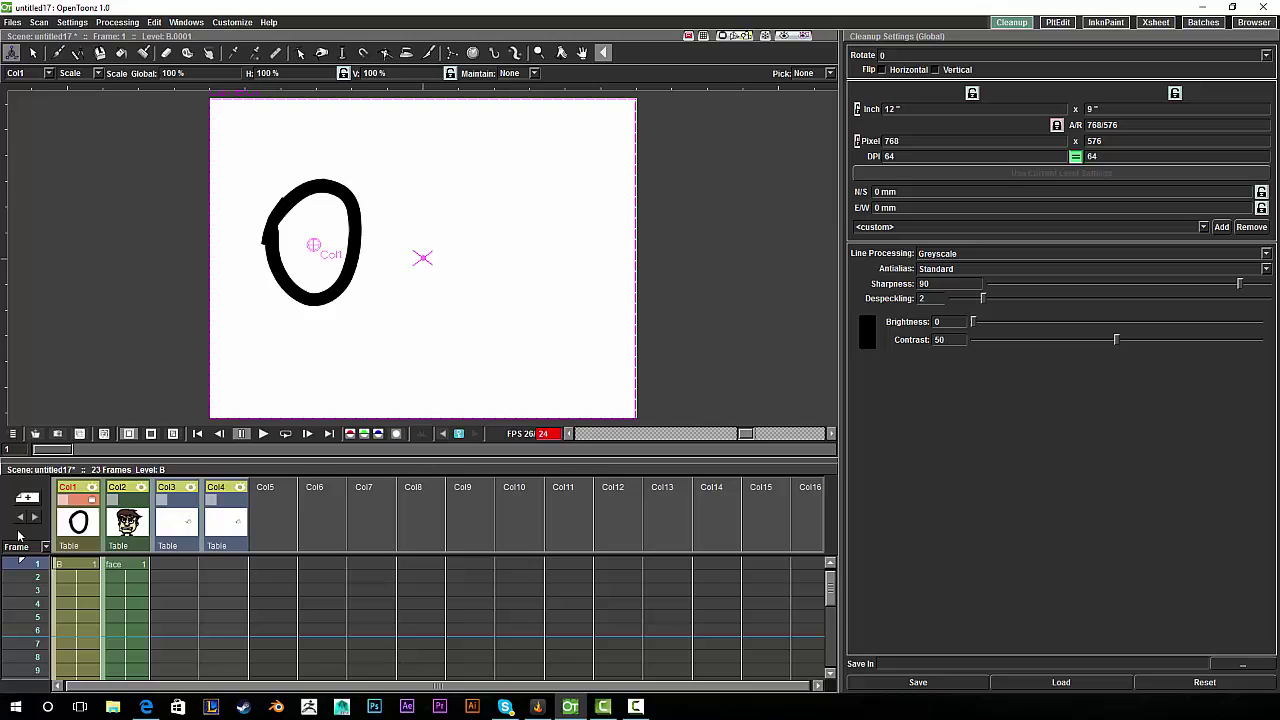
{"action": "left_click_drag", "start_coordinate": [484, 461], "coordinate": [489, 420]}
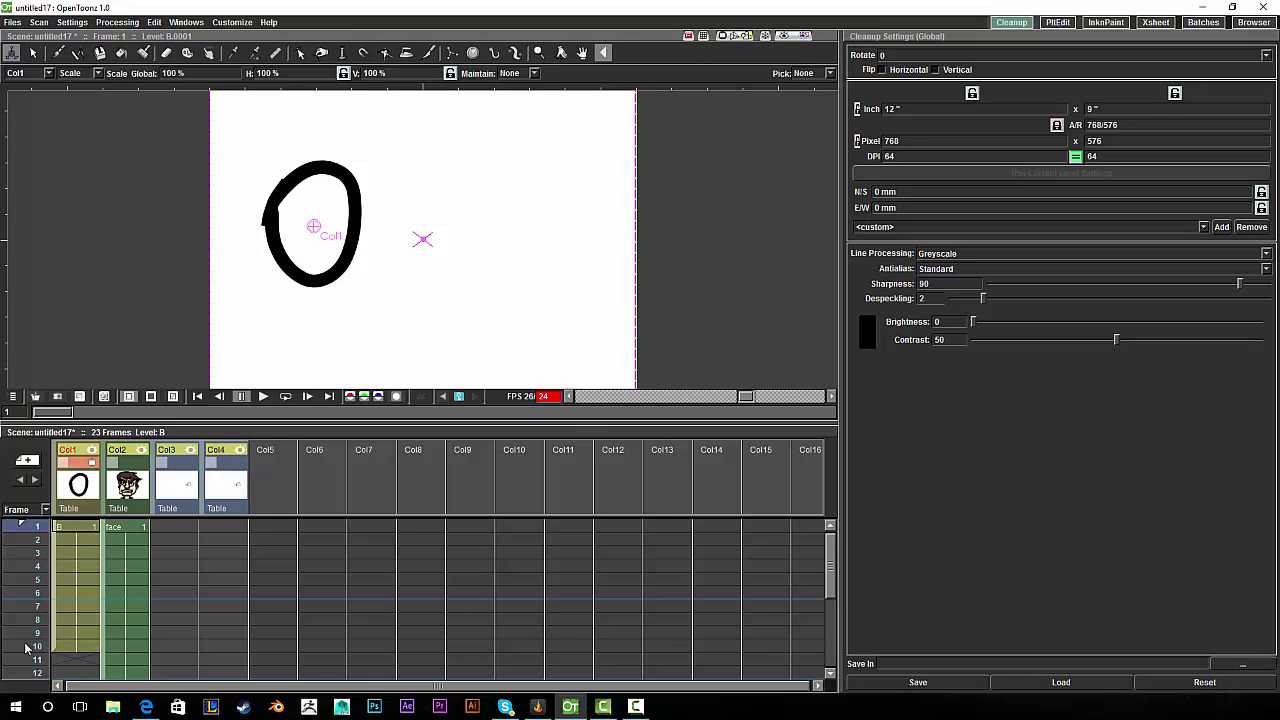
{"action": "left_click_drag", "start_coordinate": [30, 646], "coordinate": [42, 522]}
Step: Hide the Col1 oval and switch on the Col2 face and Col3 smoke columns
{"action": "left_click", "coordinate": [88, 463]}
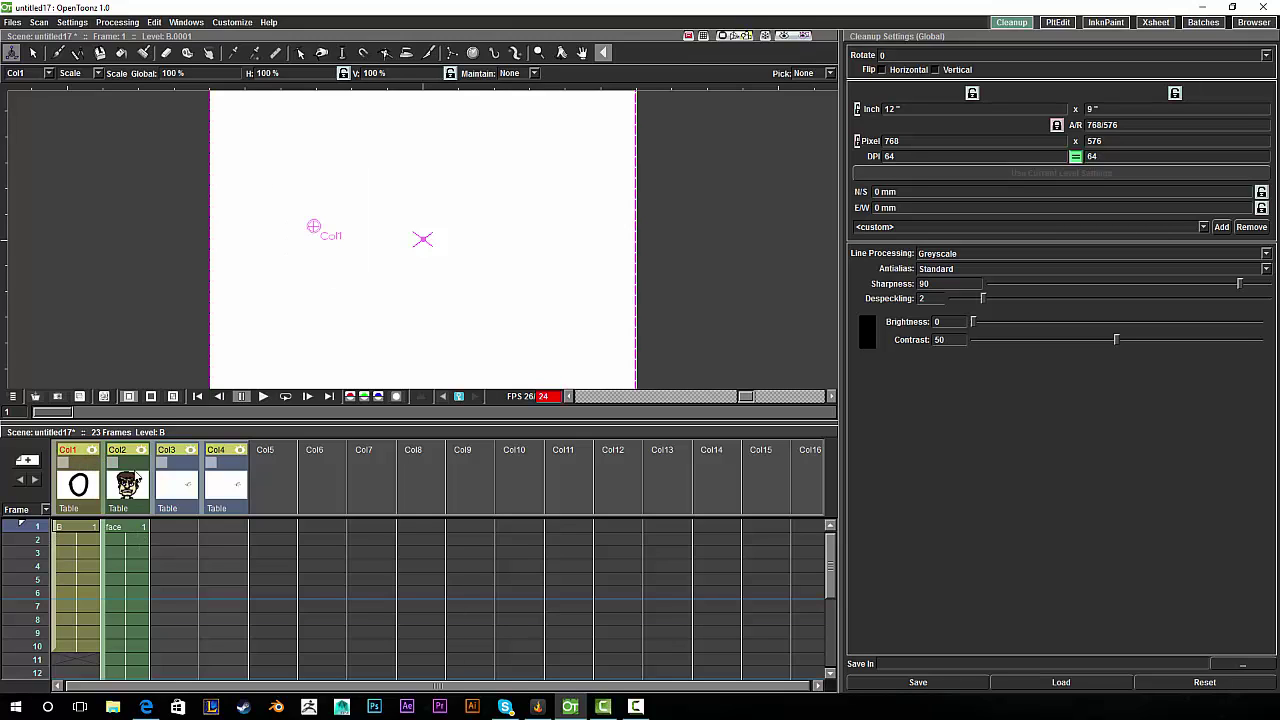
{"action": "left_click", "coordinate": [138, 463]}
{"action": "left_click", "coordinate": [196, 463]}
Step: Switch on the Col4 smoke column and scrub the frames back to frame 1
{"action": "left_click", "coordinate": [232, 463]}
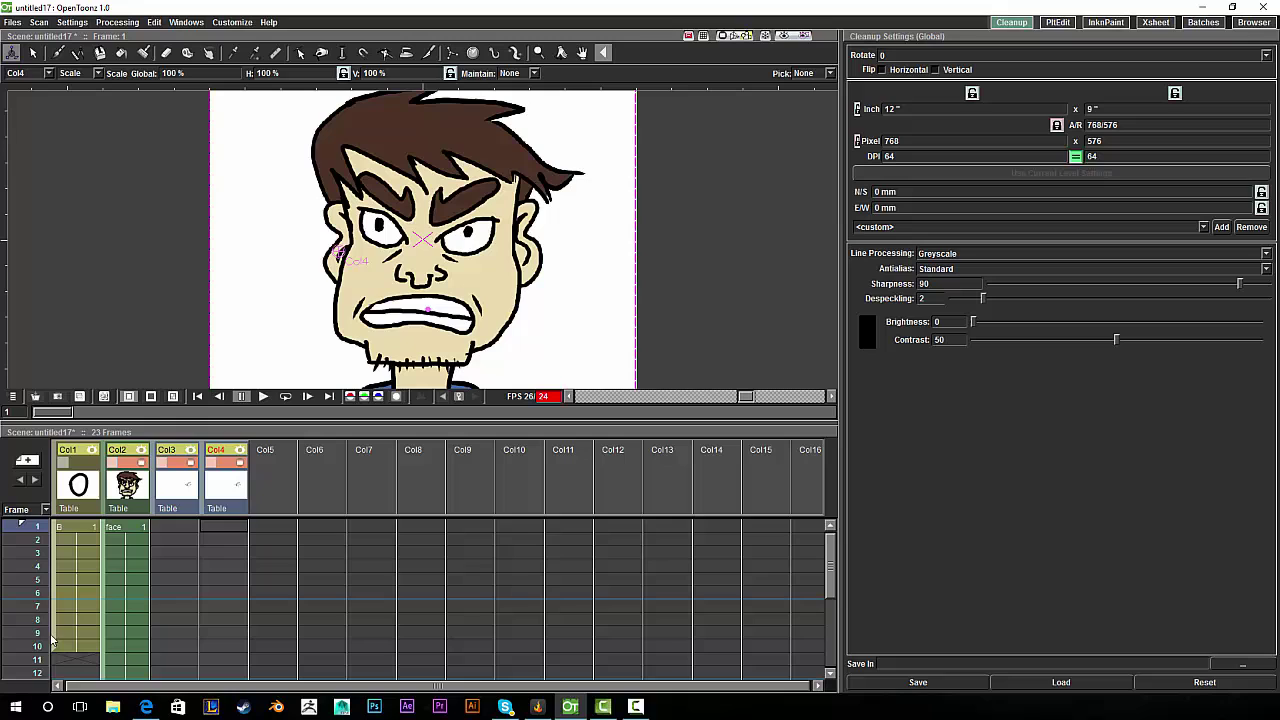
{"action": "mouse_move", "coordinate": [52, 625]}
{"action": "left_mouse_down"}
{"action": "mouse_move", "coordinate": [47, 697]}
{"action": "mouse_move", "coordinate": [44, 528]}
{"action": "left_mouse_up"}
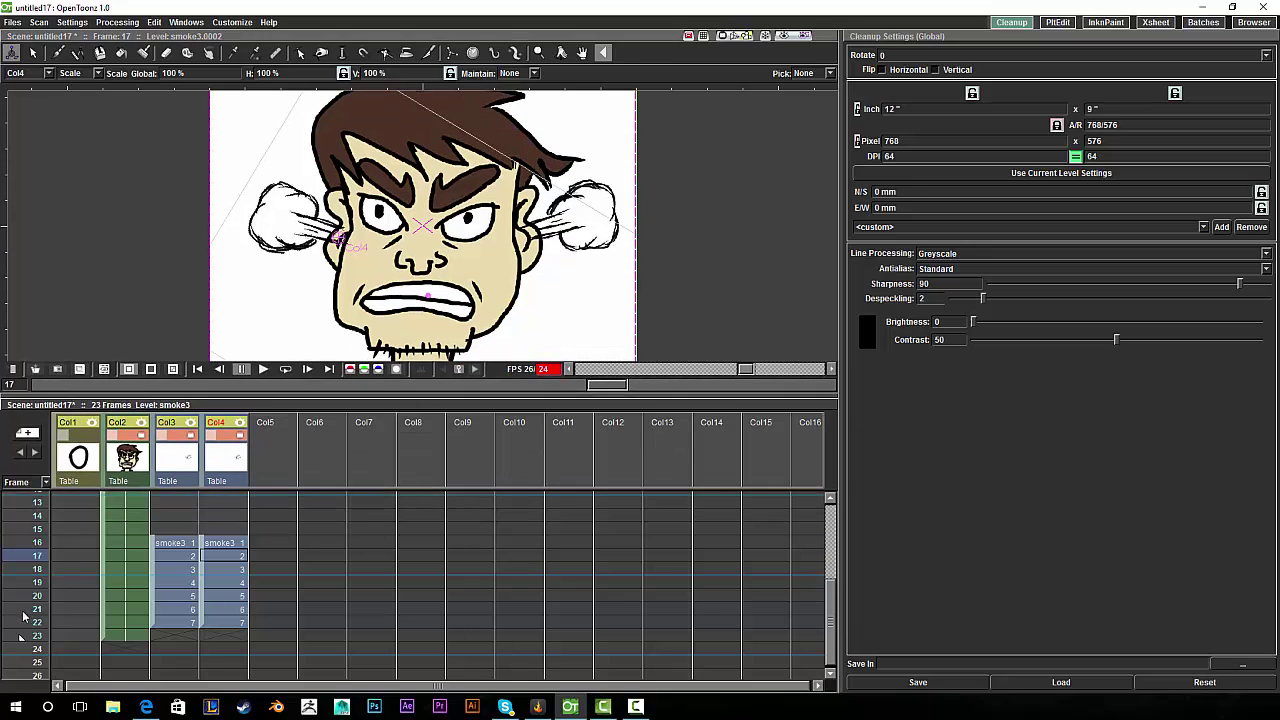
{"action": "left_click_drag", "start_coordinate": [27, 617], "coordinate": [31, 440]}
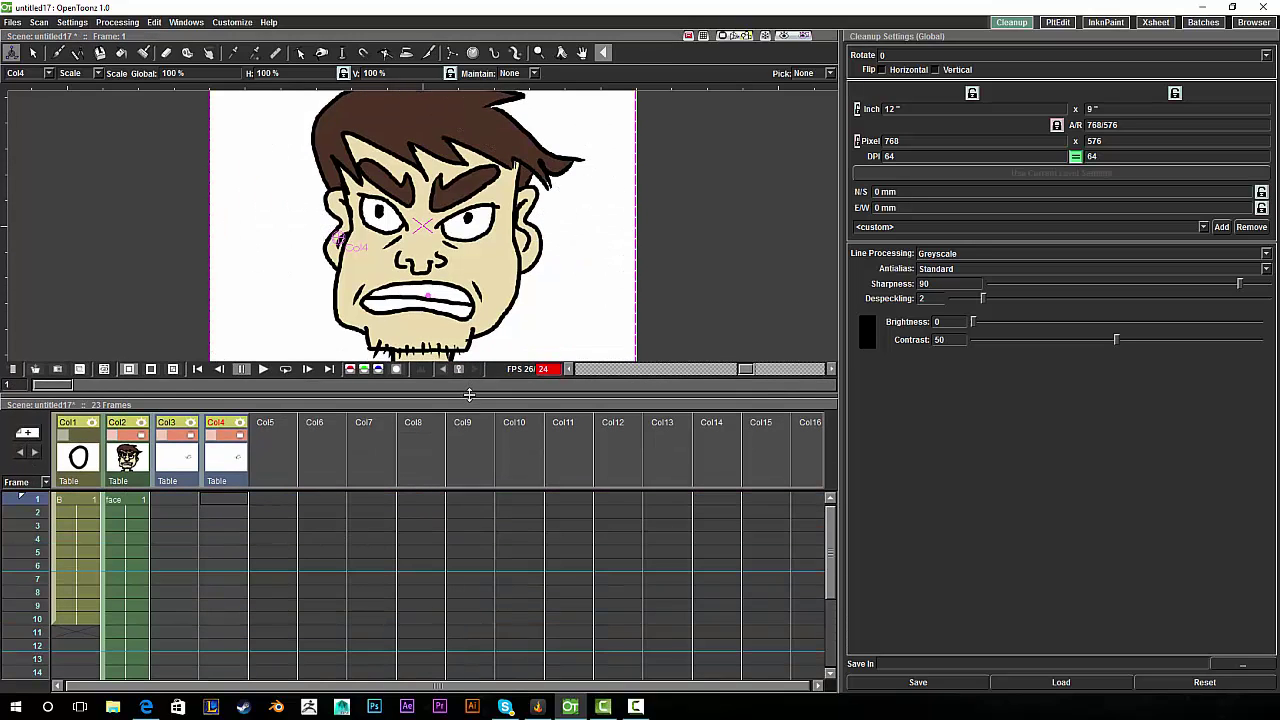
Step: Play the animation twice, then collapse the Xsheet to enlarge the viewer
{"action": "left_click_drag", "start_coordinate": [469, 395], "coordinate": [469, 455]}
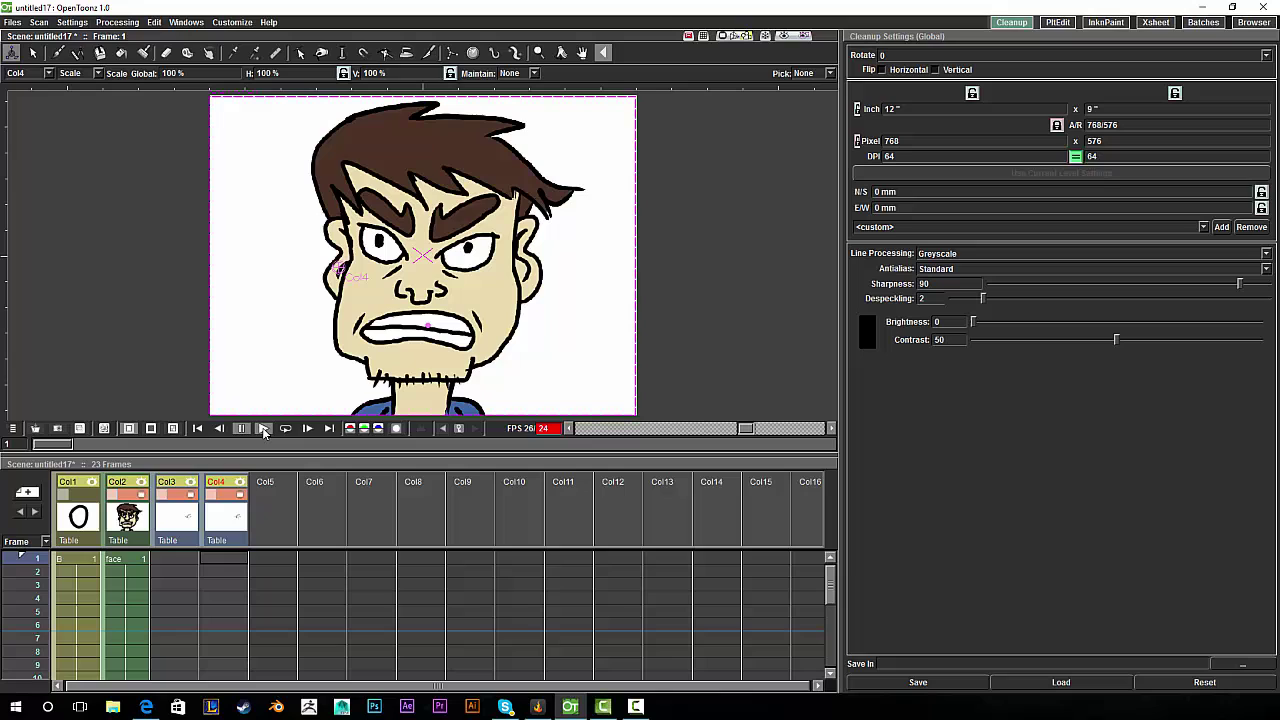
{"action": "left_click", "coordinate": [264, 429]}
{"action": "left_click", "coordinate": [266, 429]}
{"action": "left_click_drag", "start_coordinate": [403, 456], "coordinate": [411, 488]}
{"action": "left_click_drag", "start_coordinate": [483, 507], "coordinate": [570, 438]}
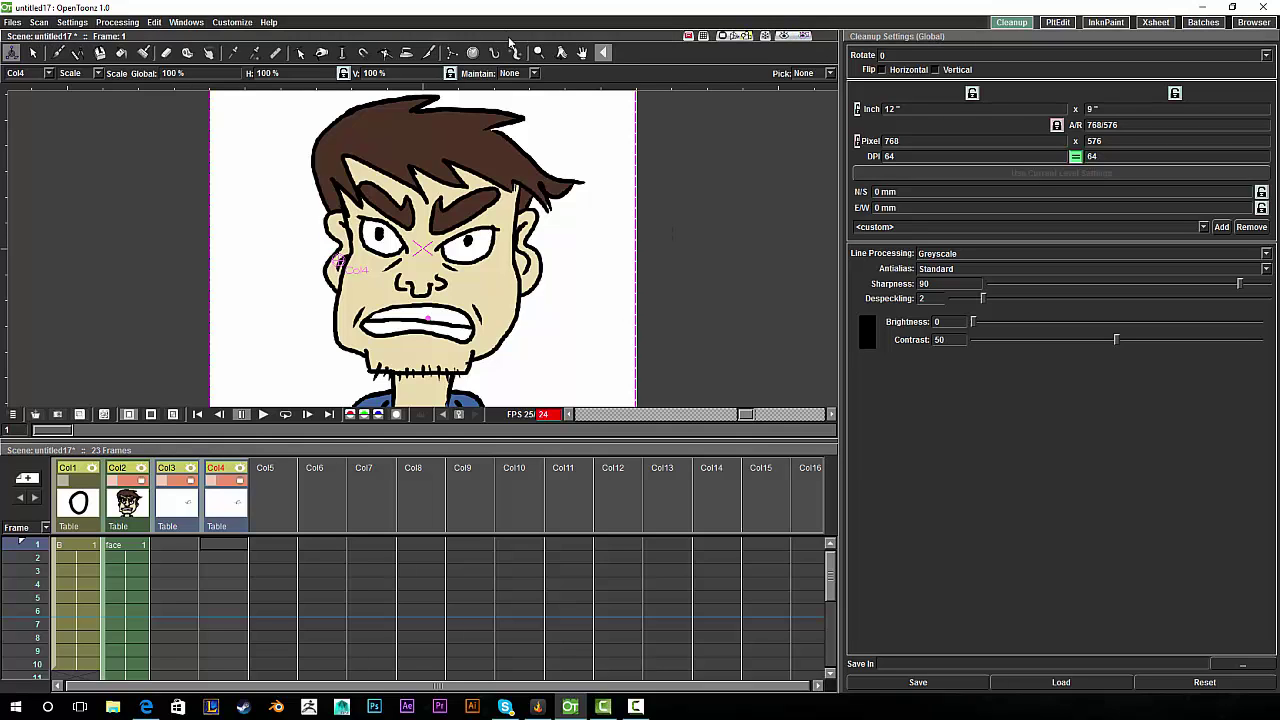
Step: Toggle the maximized viewer on and off, then make the viewer slightly taller
{"action": "key", "text": "grave"}
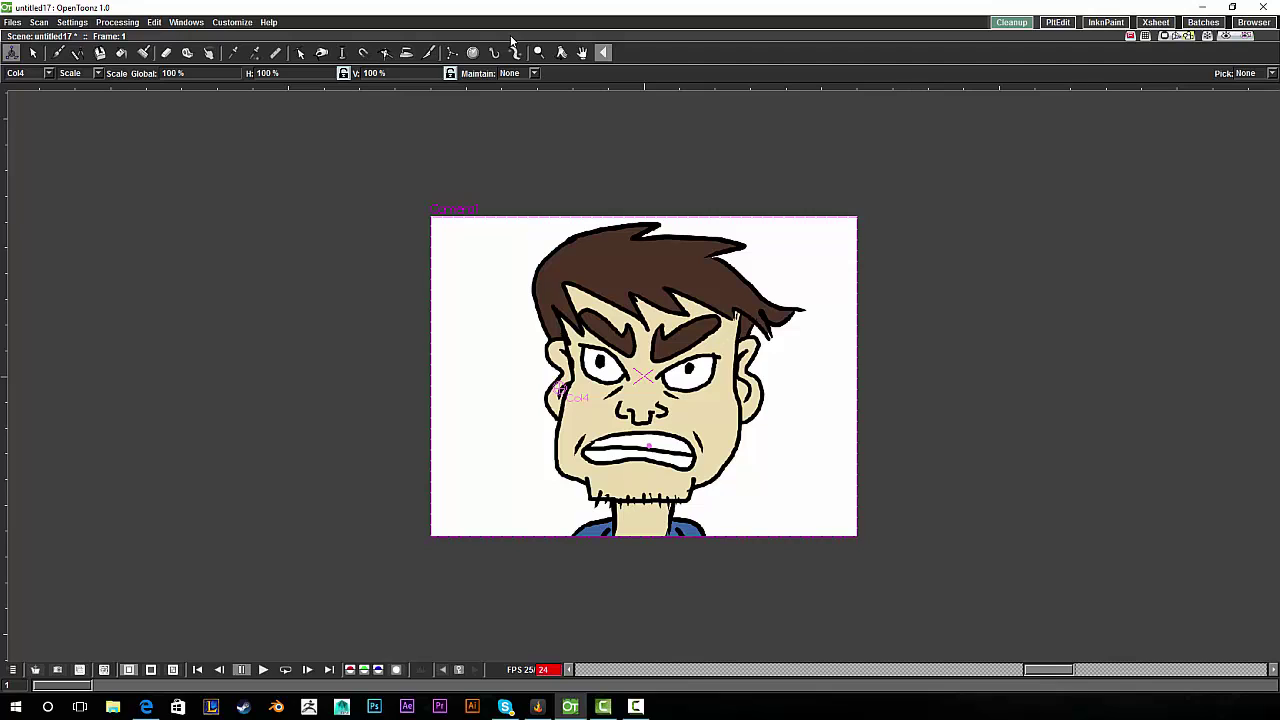
{"action": "key", "text": "grave"}
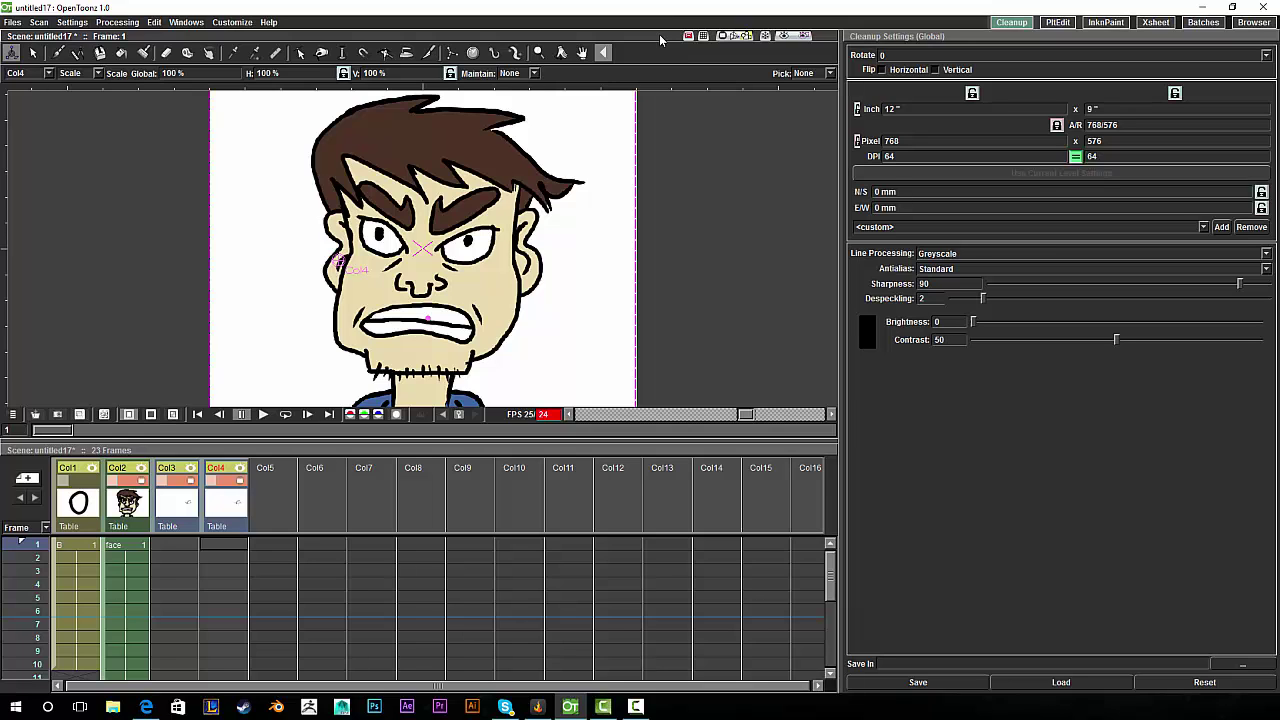
{"action": "left_click_drag", "start_coordinate": [562, 440], "coordinate": [562, 450]}
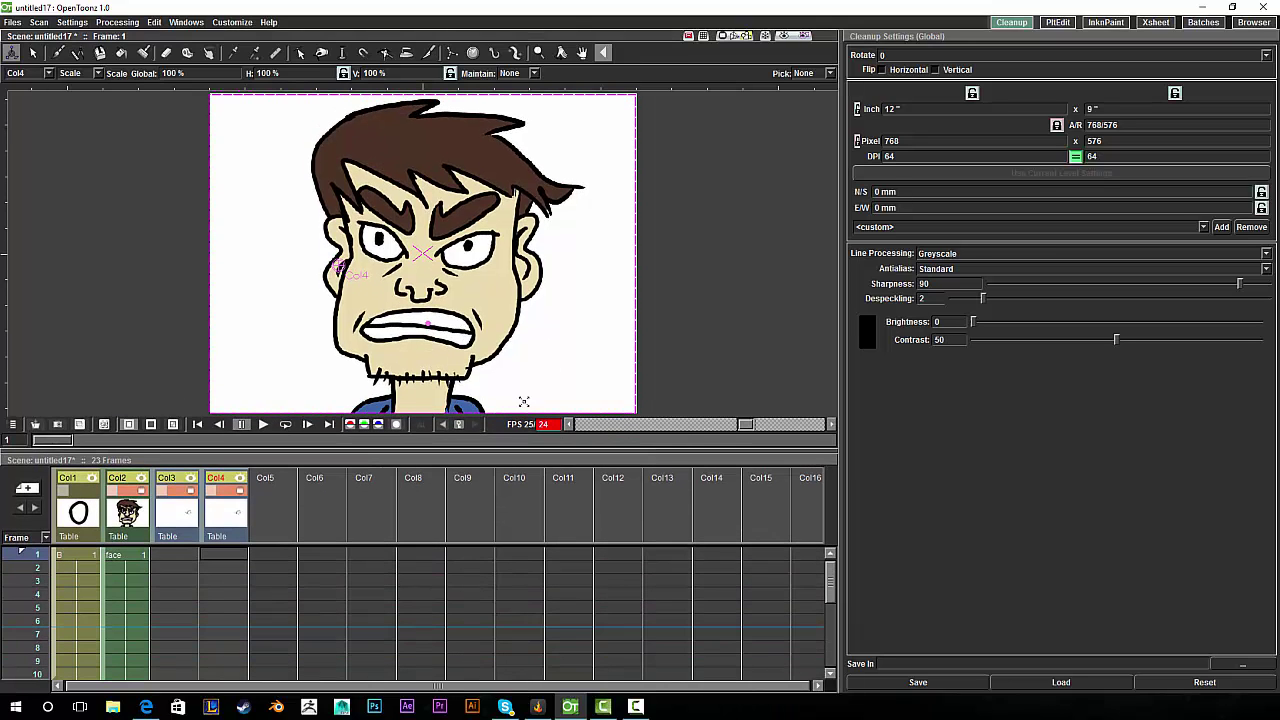
Step: Scrub frames 1–9, loop-play the smoke animation, and stop on frame 6
{"action": "left_click_drag", "start_coordinate": [38, 555], "coordinate": [44, 595]}
{"action": "left_click", "coordinate": [285, 424]}
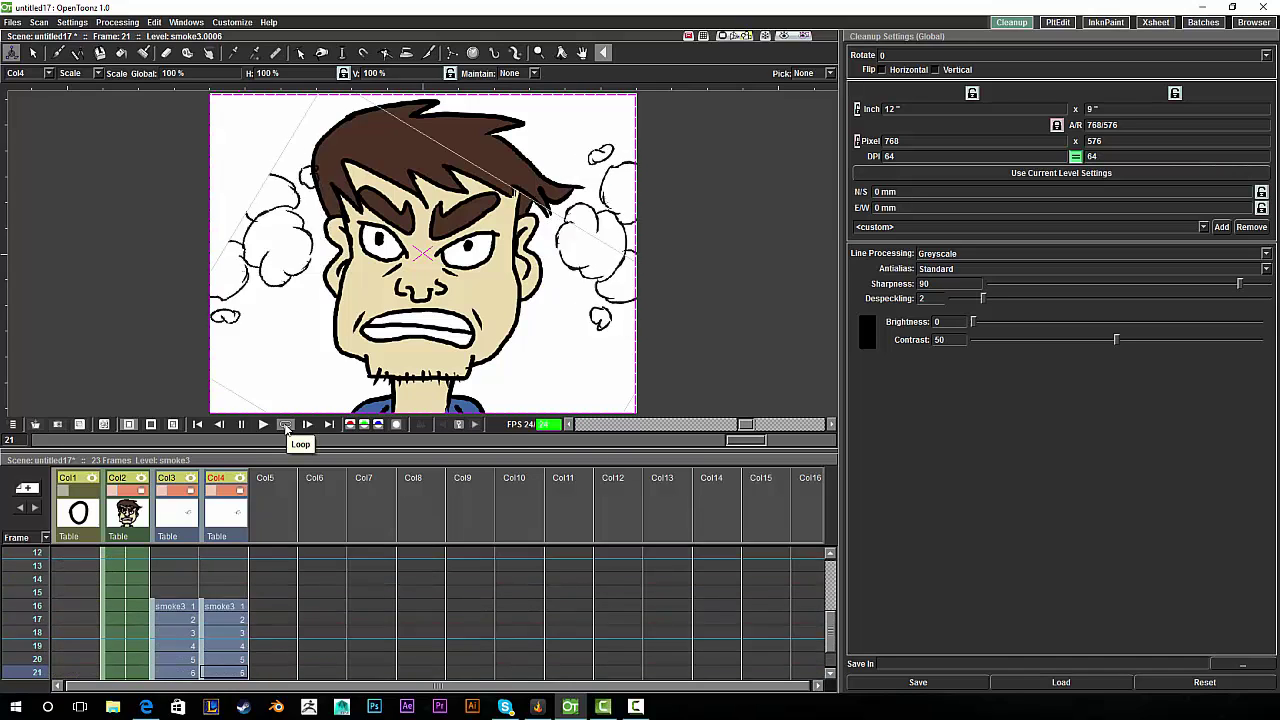
{"action": "left_click", "coordinate": [285, 424]}
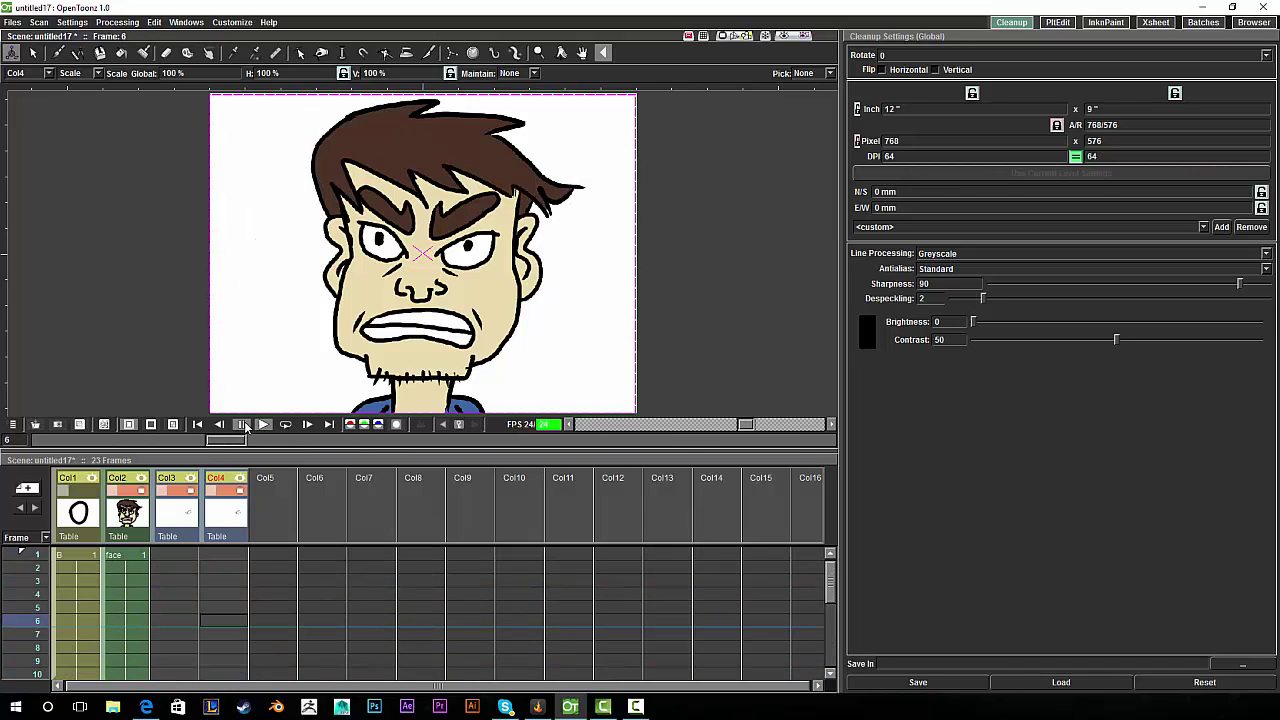
{"action": "left_click", "coordinate": [243, 425]}
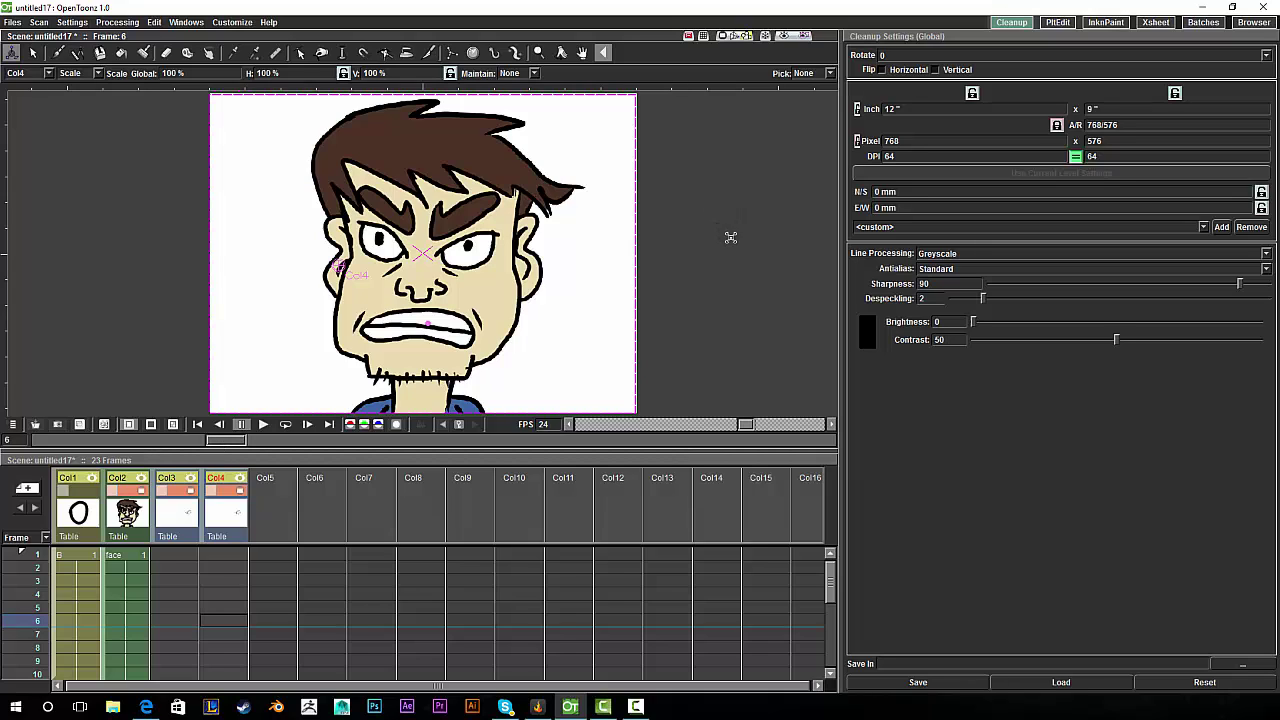
Step: Switch to the palette workspace and float the Xsheet as a taller window near the top left
{"action": "left_click", "coordinate": [1058, 23]}
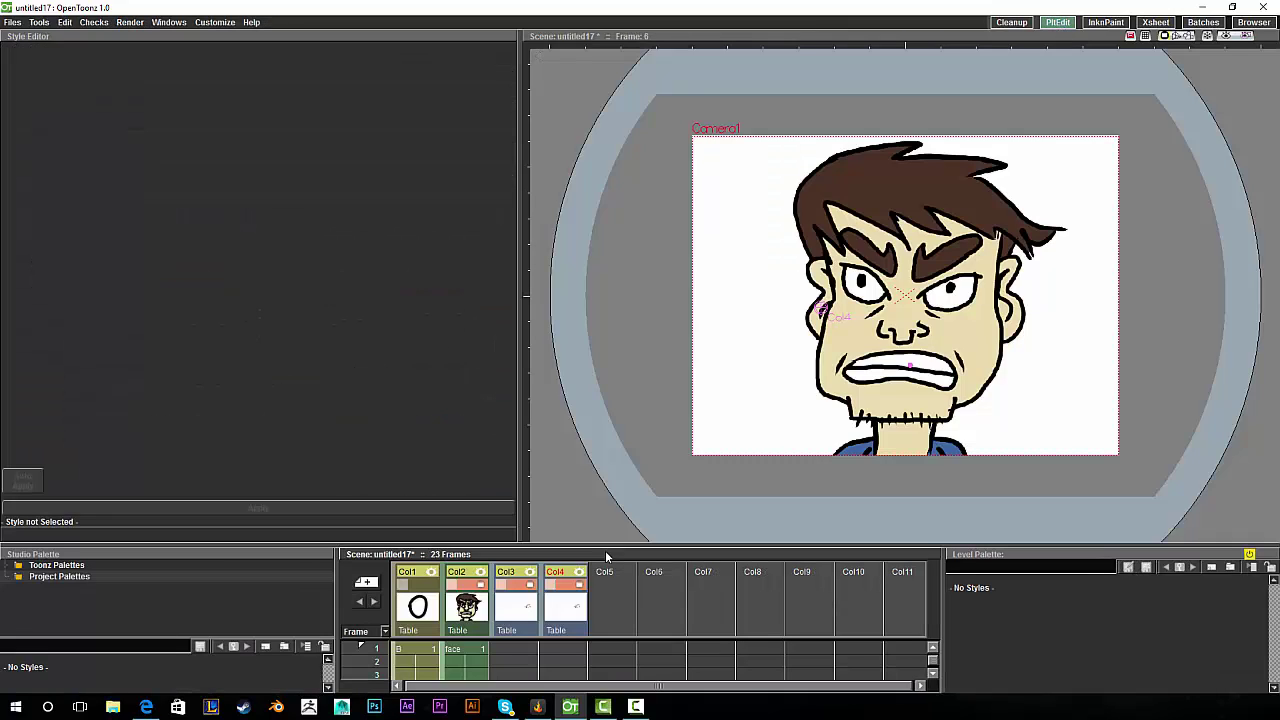
{"action": "left_click_drag", "start_coordinate": [616, 531], "coordinate": [396, 193]}
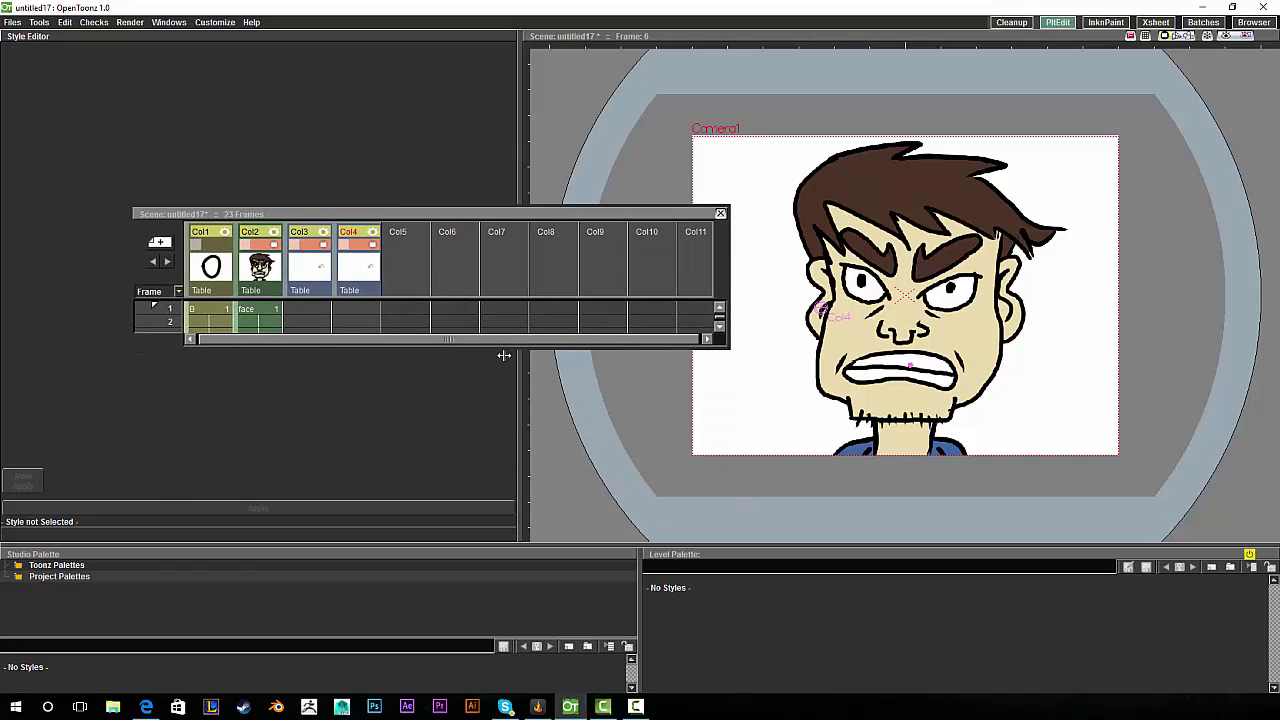
{"action": "left_click_drag", "start_coordinate": [509, 346], "coordinate": [509, 637]}
{"action": "left_click_drag", "start_coordinate": [515, 216], "coordinate": [429, 86]}
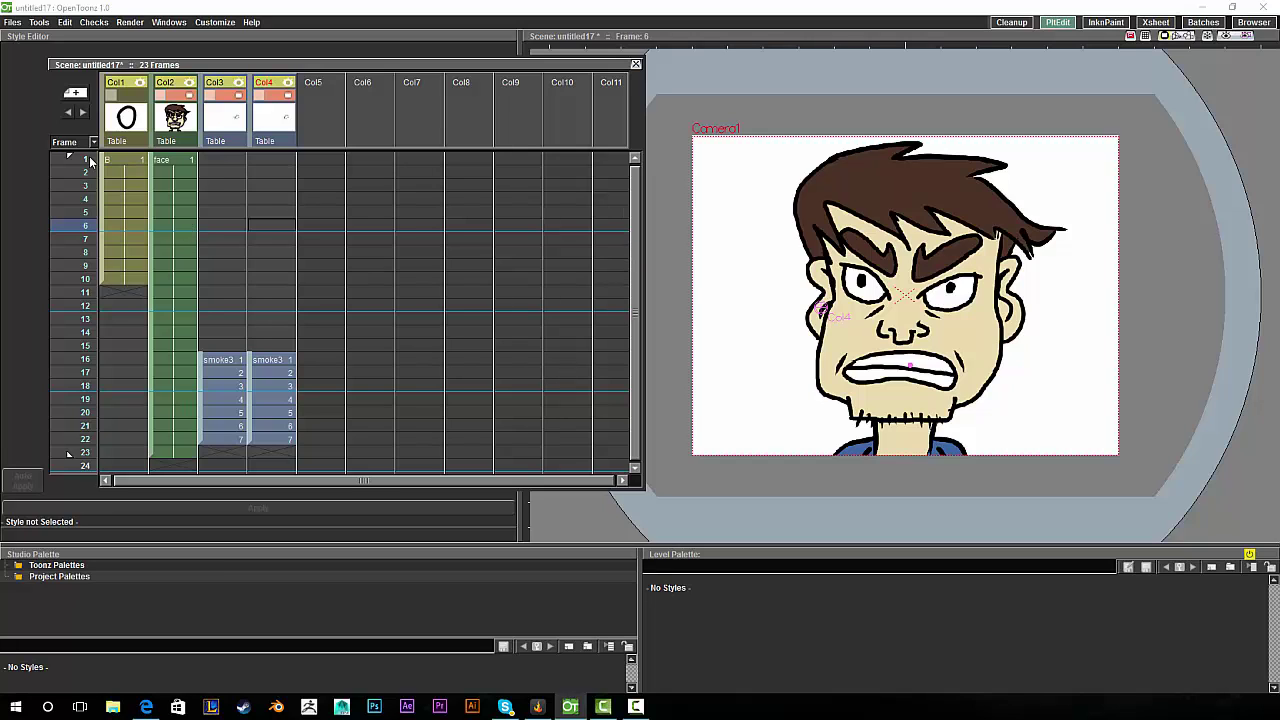
Step: Move the Xsheet to frame 15 and select the Col5 cell at frame 1
{"action": "left_click_drag", "start_coordinate": [89, 156], "coordinate": [81, 373]}
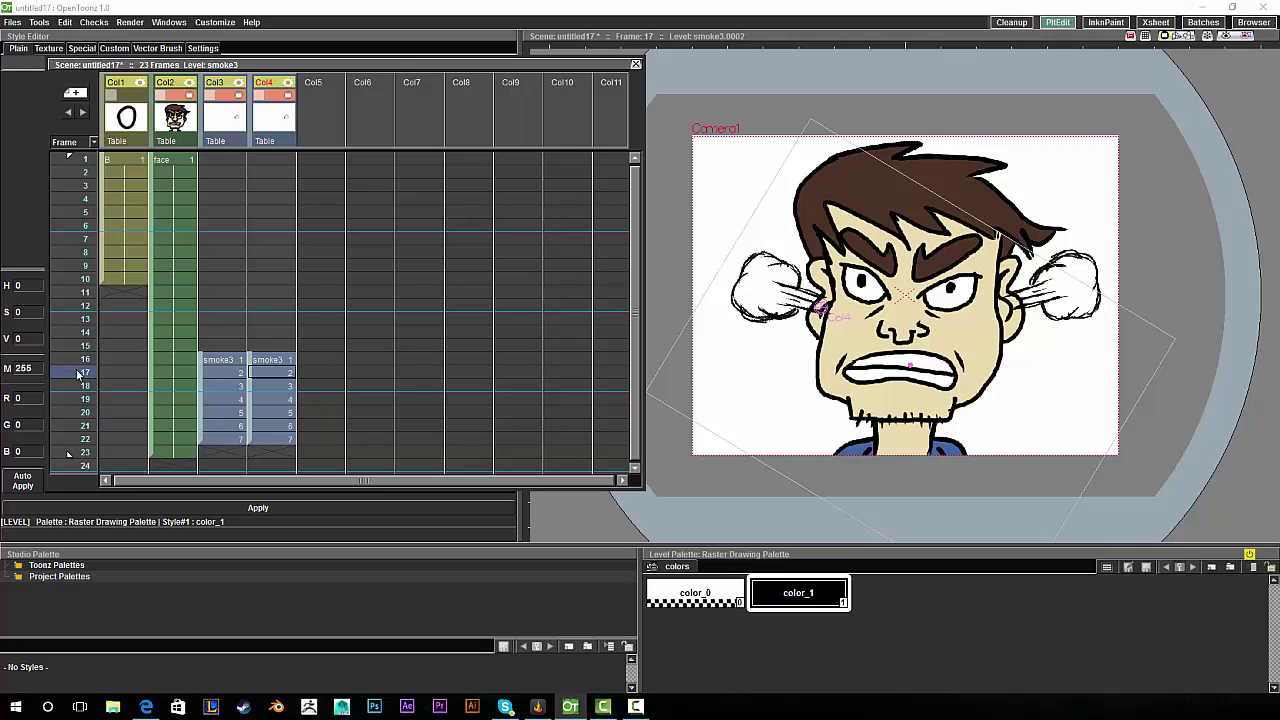
{"action": "left_click", "coordinate": [85, 346]}
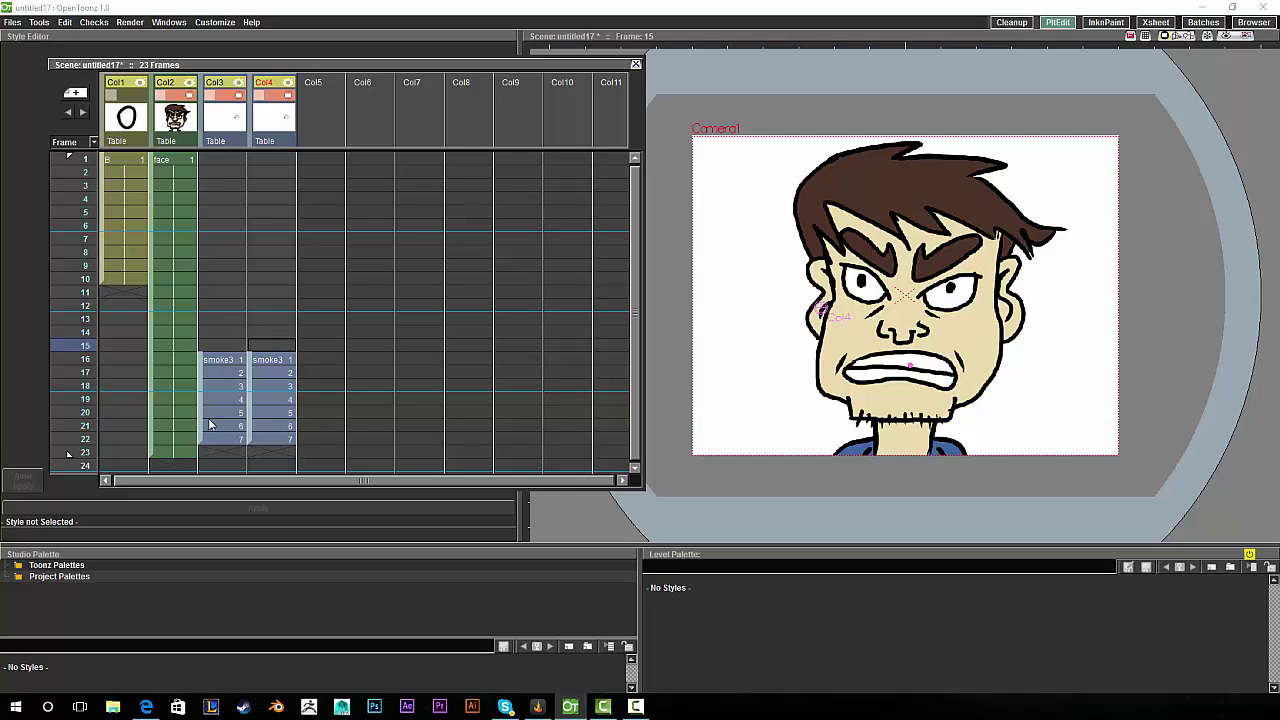
{"action": "left_click", "coordinate": [85, 344]}
{"action": "left_click", "coordinate": [322, 160]}
{"action": "left_click_drag", "start_coordinate": [431, 70], "coordinate": [425, 68]}
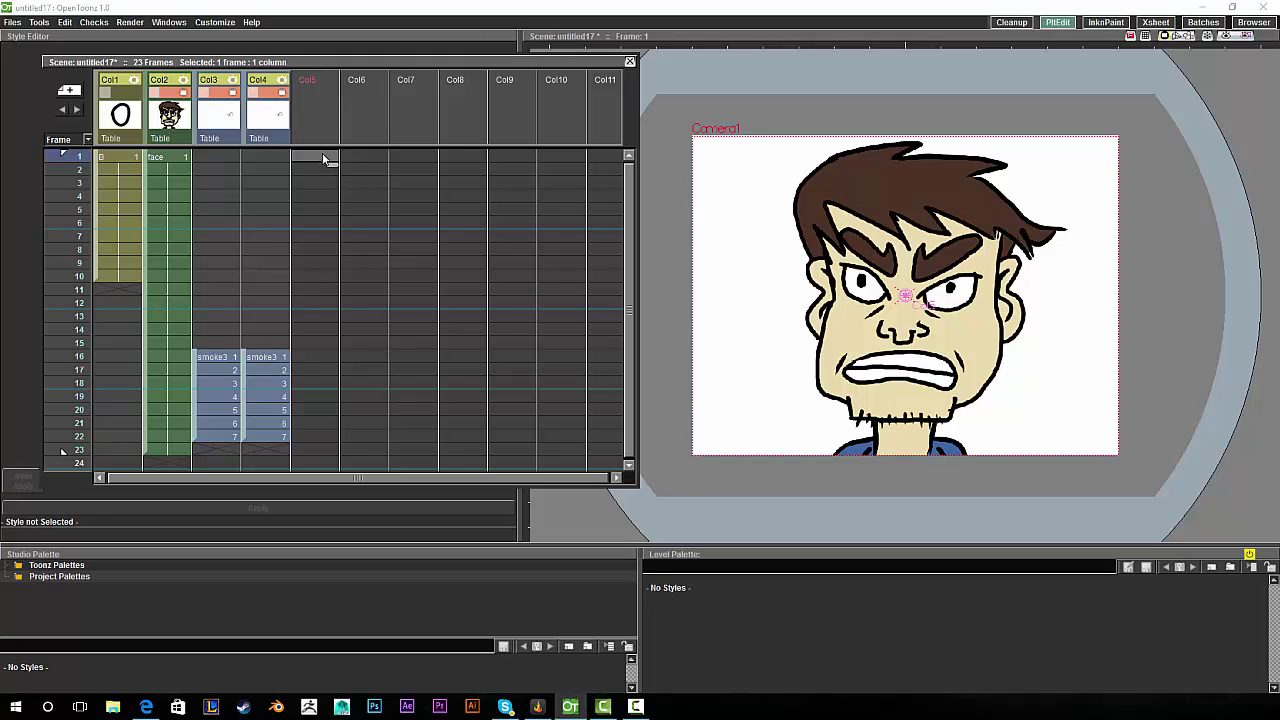
{"action": "right_click", "coordinate": [327, 152]}
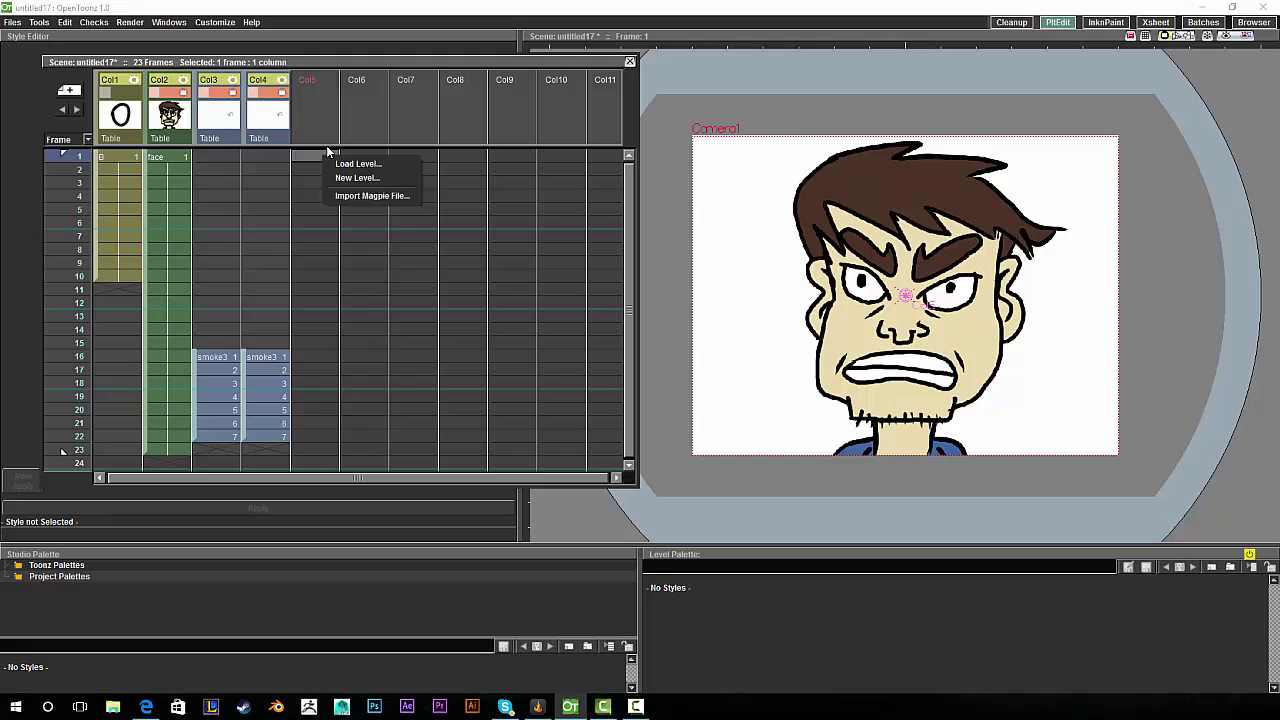
{"action": "left_click", "coordinate": [310, 157]}
{"action": "key", "text": "Down"}
{"action": "key", "text": "Down"}
{"action": "key", "text": "Down"}
{"action": "key", "text": "Down"}
{"action": "key", "text": "Down"}
{"action": "key", "text": "Down"}
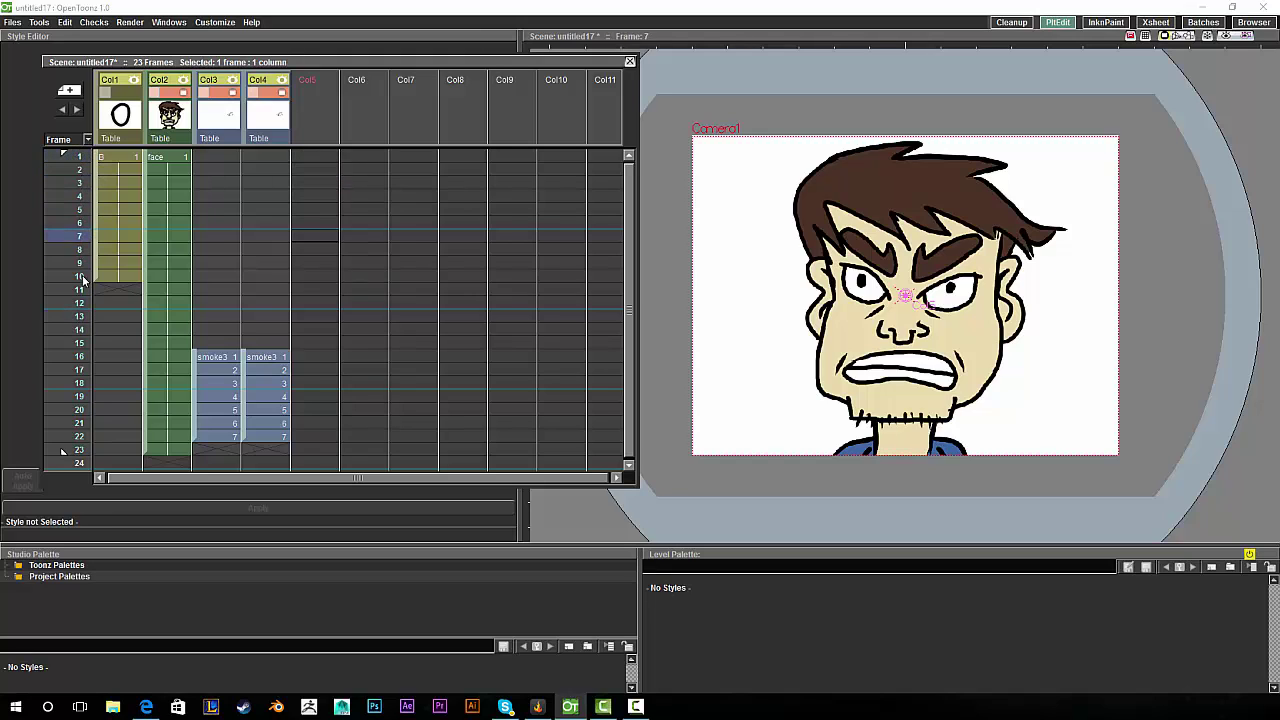
{"action": "left_click", "coordinate": [313, 156]}
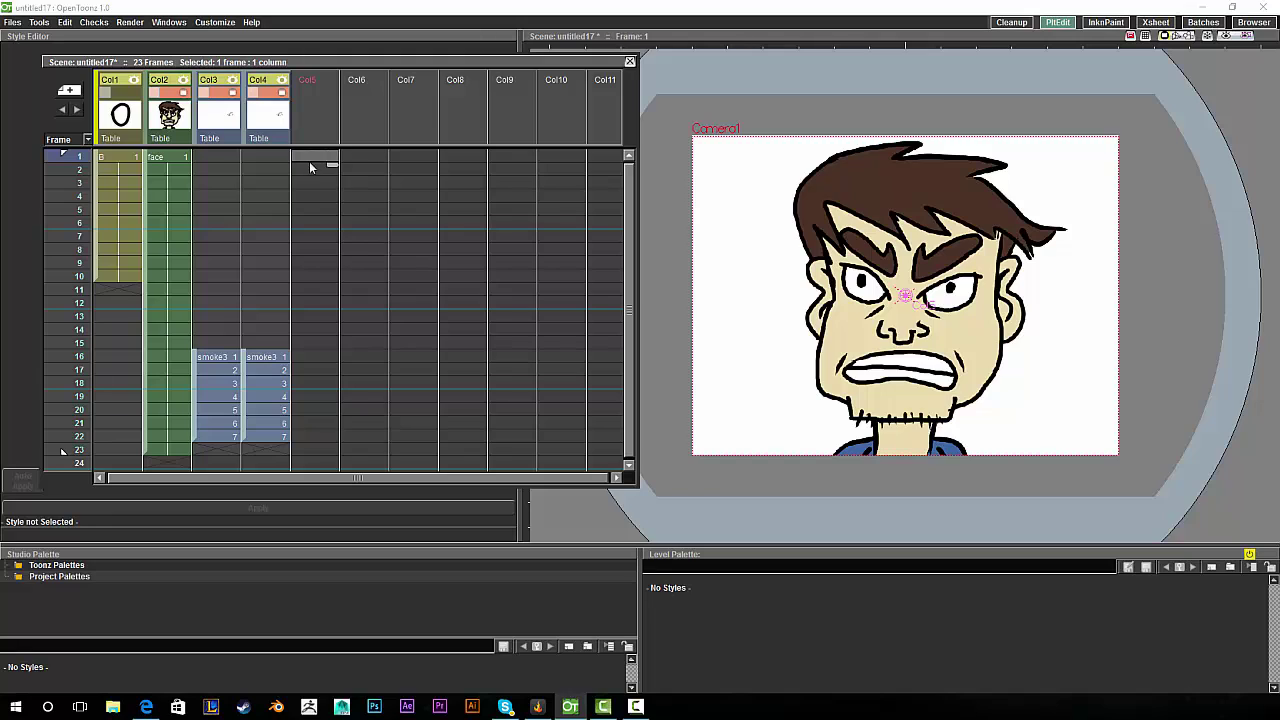
{"action": "right_click", "coordinate": [320, 151]}
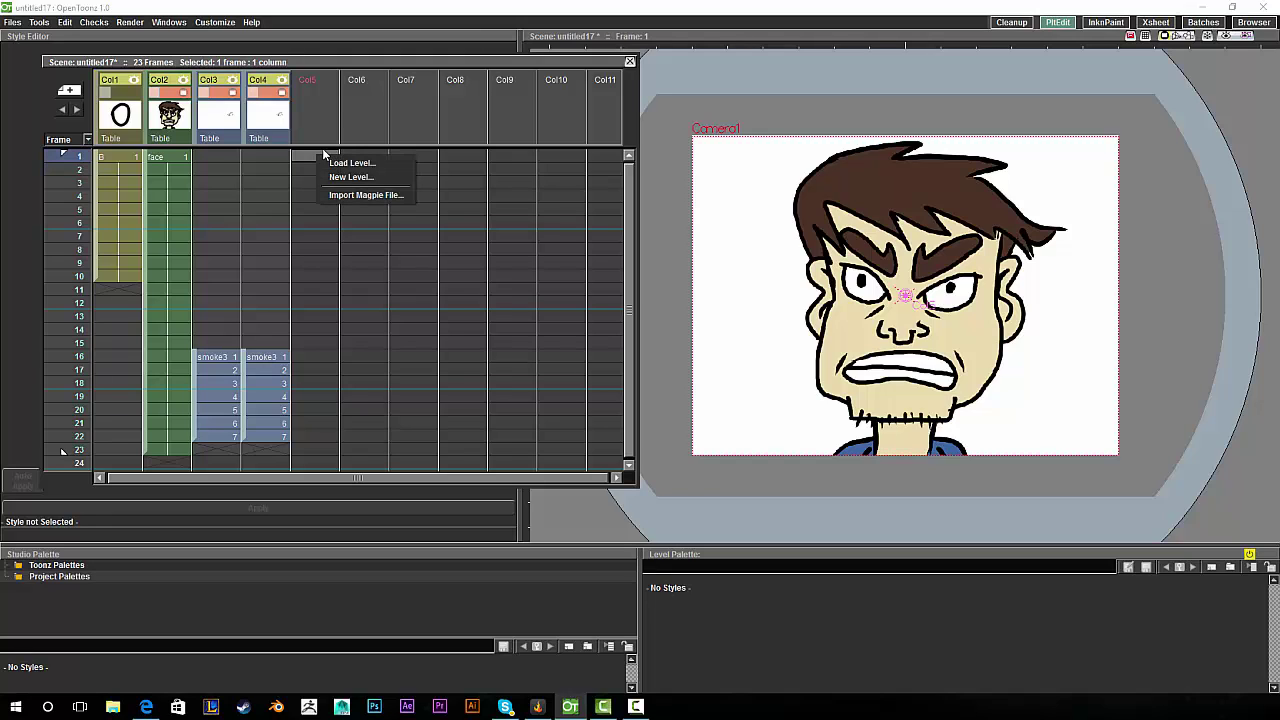
{"action": "left_click", "coordinate": [382, 178]}
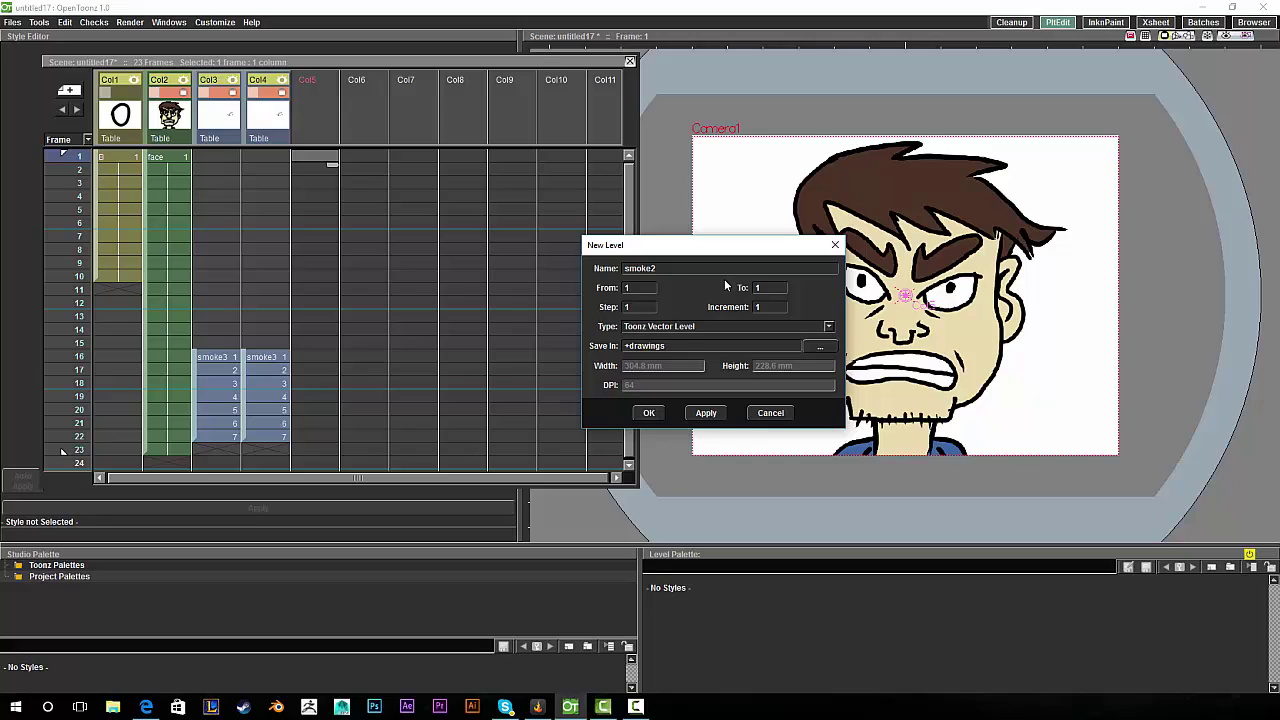
{"action": "left_click", "coordinate": [678, 327]}
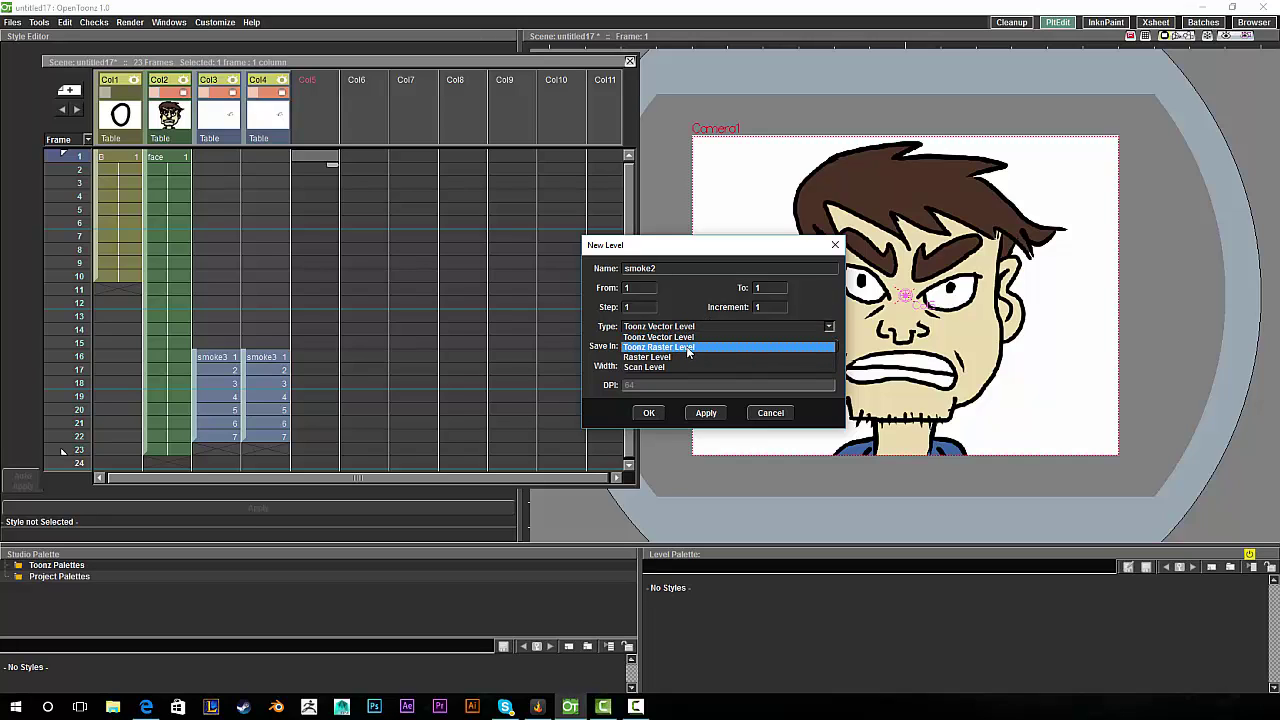
{"action": "left_click", "coordinate": [835, 245]}
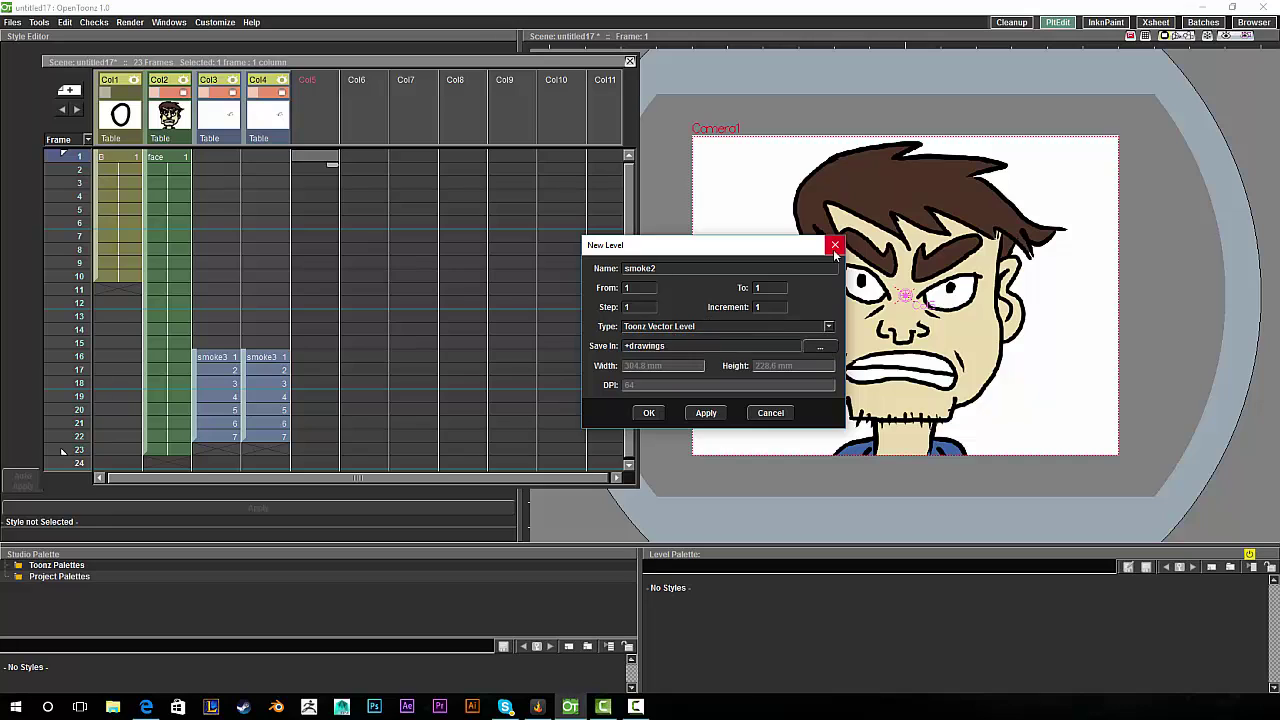
{"action": "left_click", "coordinate": [768, 408]}
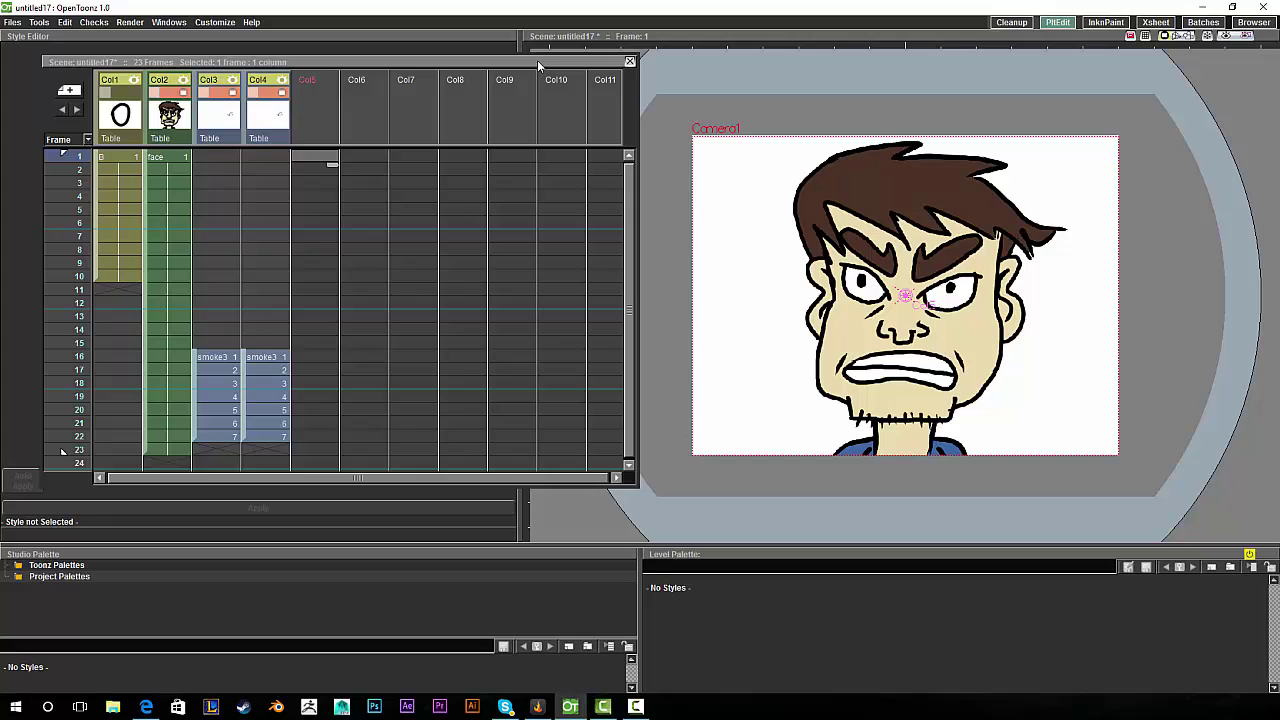
{"action": "left_click_drag", "start_coordinate": [538, 62], "coordinate": [542, 59]}
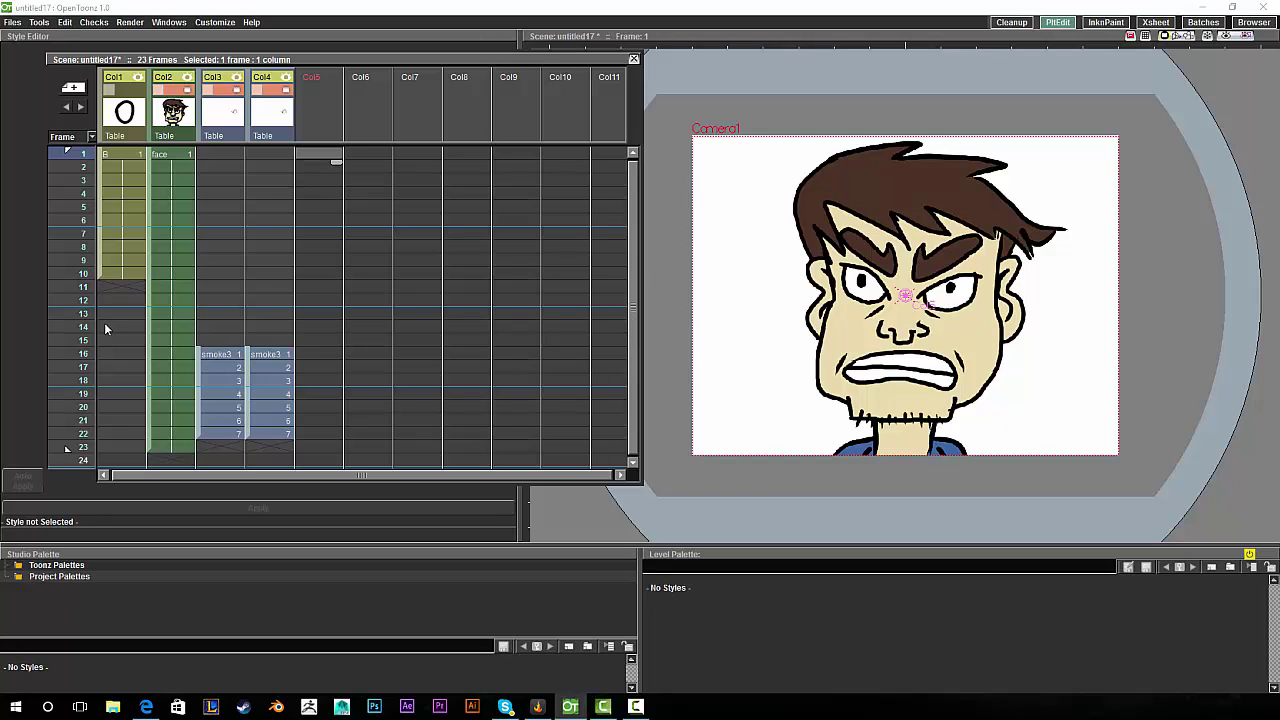
Step: Select the face level at frame 17 and add a new style to its palette
{"action": "left_click_drag", "start_coordinate": [85, 155], "coordinate": [81, 347]}
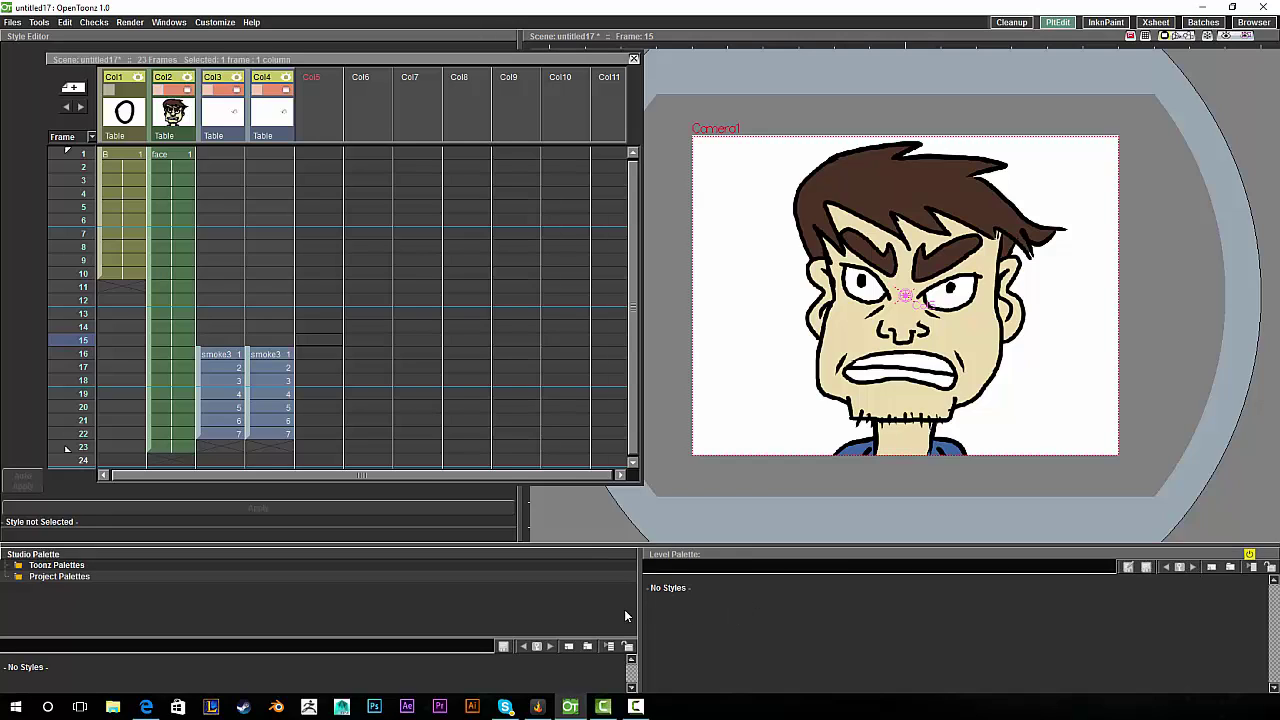
{"action": "left_click", "coordinate": [171, 170]}
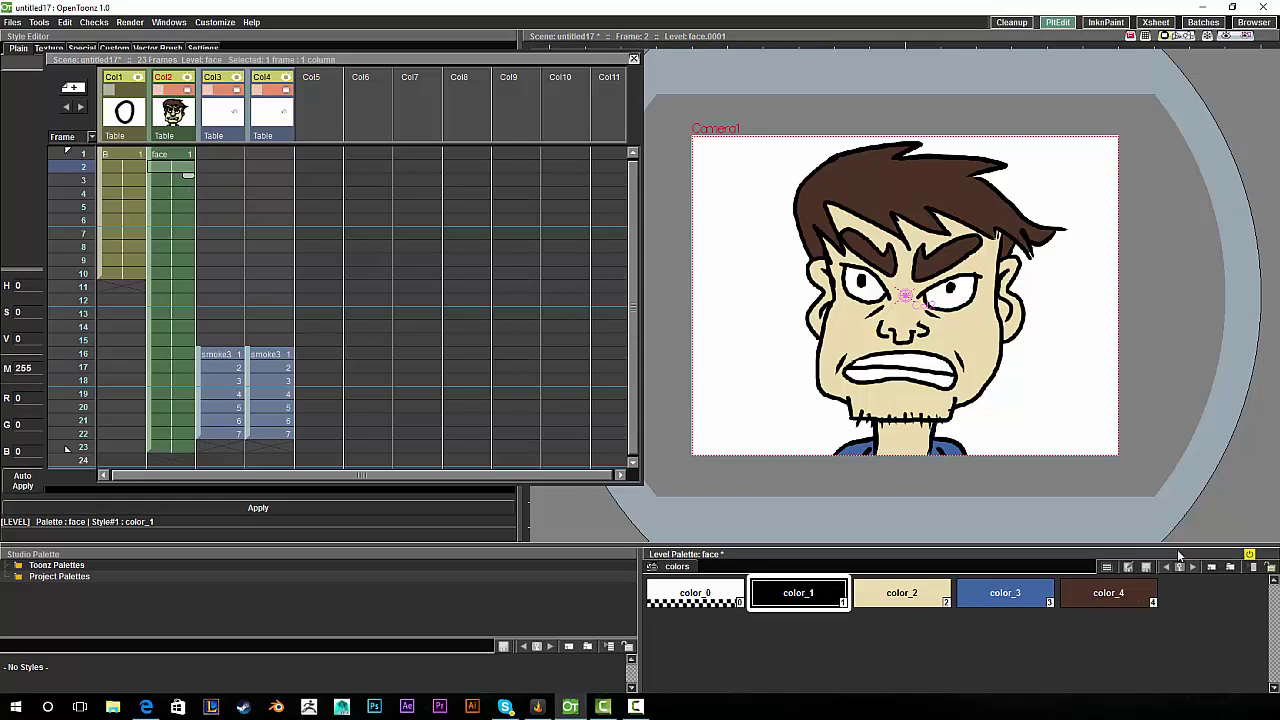
{"action": "left_click", "coordinate": [1212, 567]}
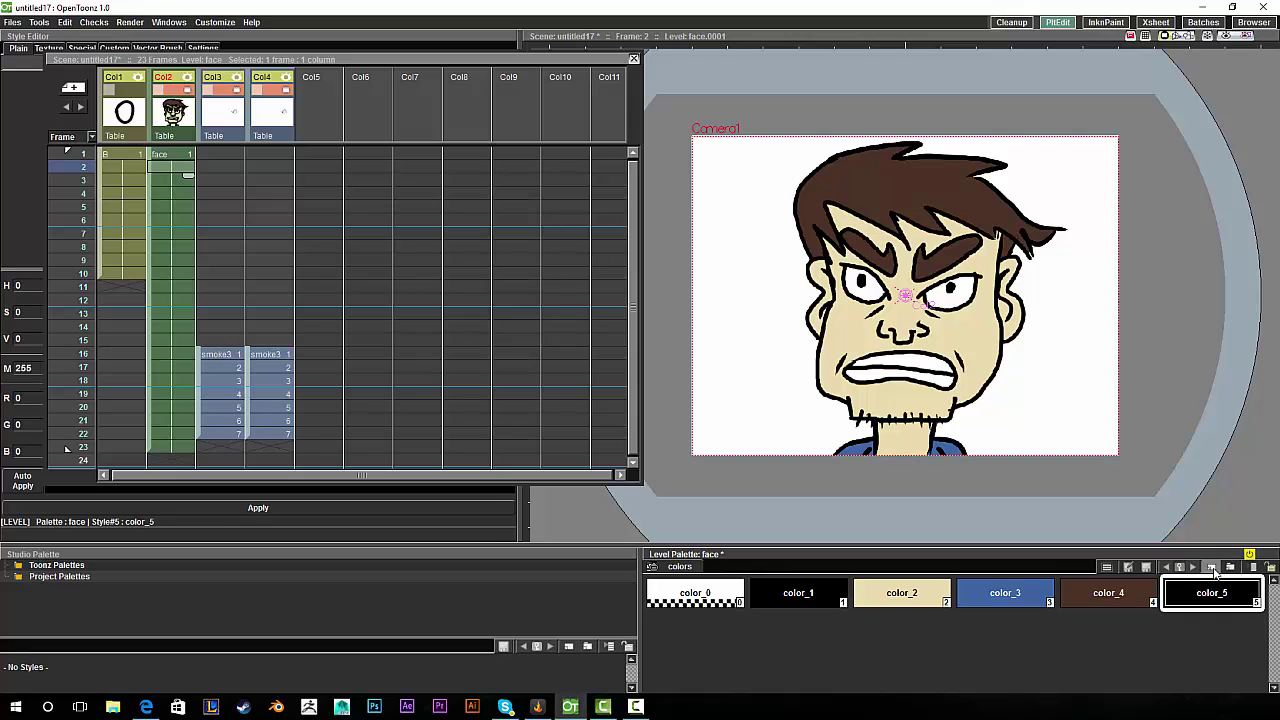
{"action": "key", "text": "ctrl+z"}
{"action": "left_click", "coordinate": [1212, 567]}
Step: Make the new color_5 style pink, then delete it from the face palette
{"action": "left_click_drag", "start_coordinate": [514, 62], "coordinate": [987, 79]}
{"action": "mouse_move", "coordinate": [376, 158]}
{"action": "left_mouse_down"}
{"action": "mouse_move", "coordinate": [367, 96]}
{"action": "mouse_move", "coordinate": [353, 88]}
{"action": "mouse_move", "coordinate": [358, 123]}
{"action": "mouse_move", "coordinate": [353, 100]}
{"action": "left_mouse_up"}
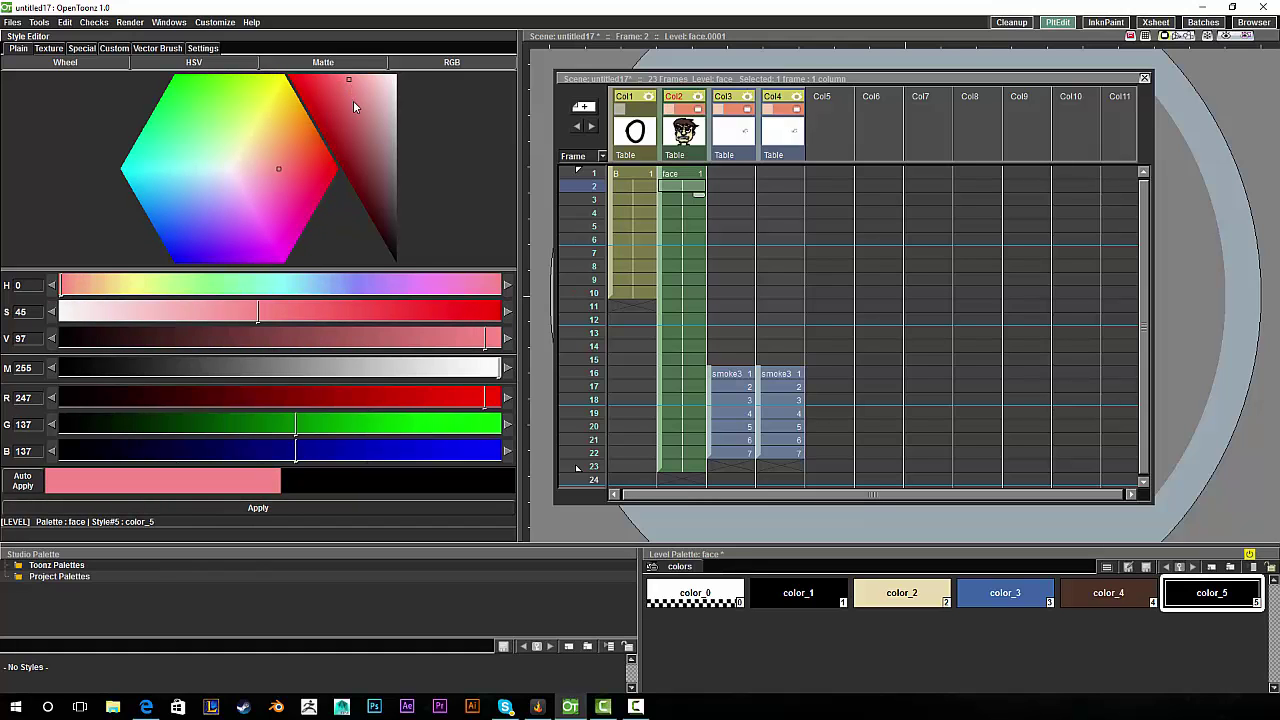
{"action": "left_click_drag", "start_coordinate": [903, 79], "coordinate": [411, 80]}
{"action": "key", "text": "Delete"}
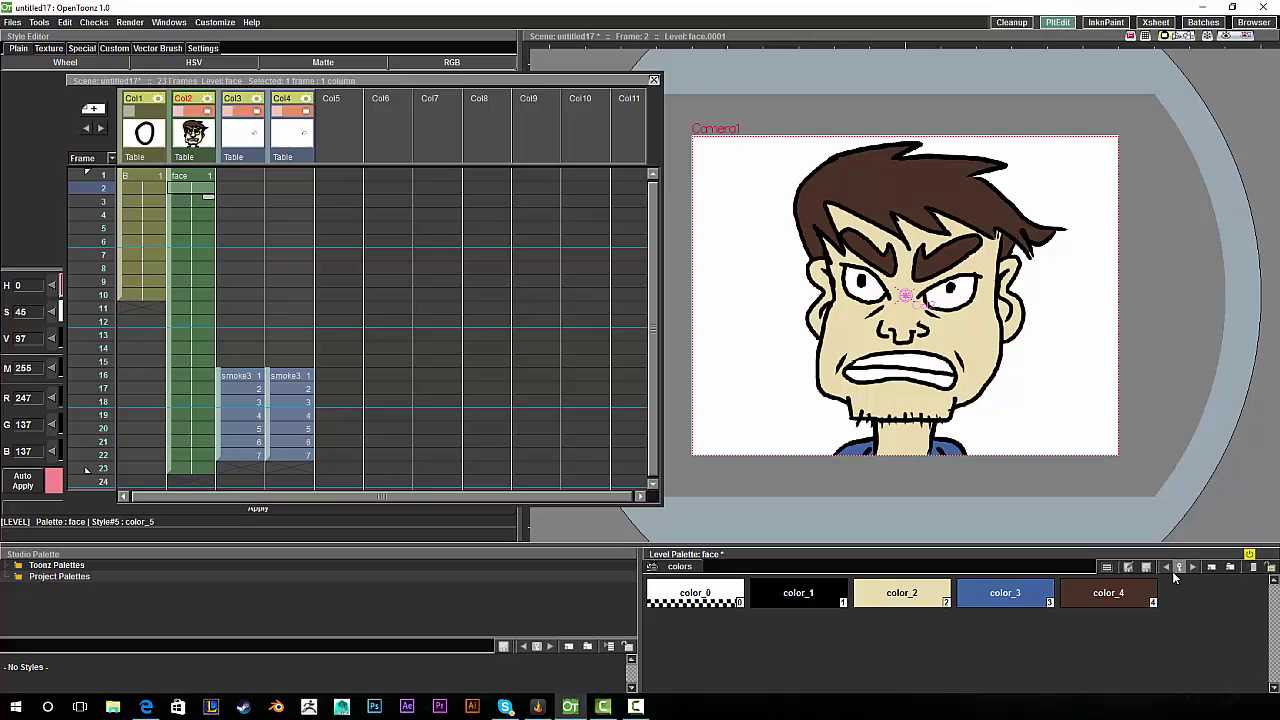
Step: Select skin colour color_2 and set palette keyframes at frames 1 and 14
{"action": "left_click", "coordinate": [910, 590]}
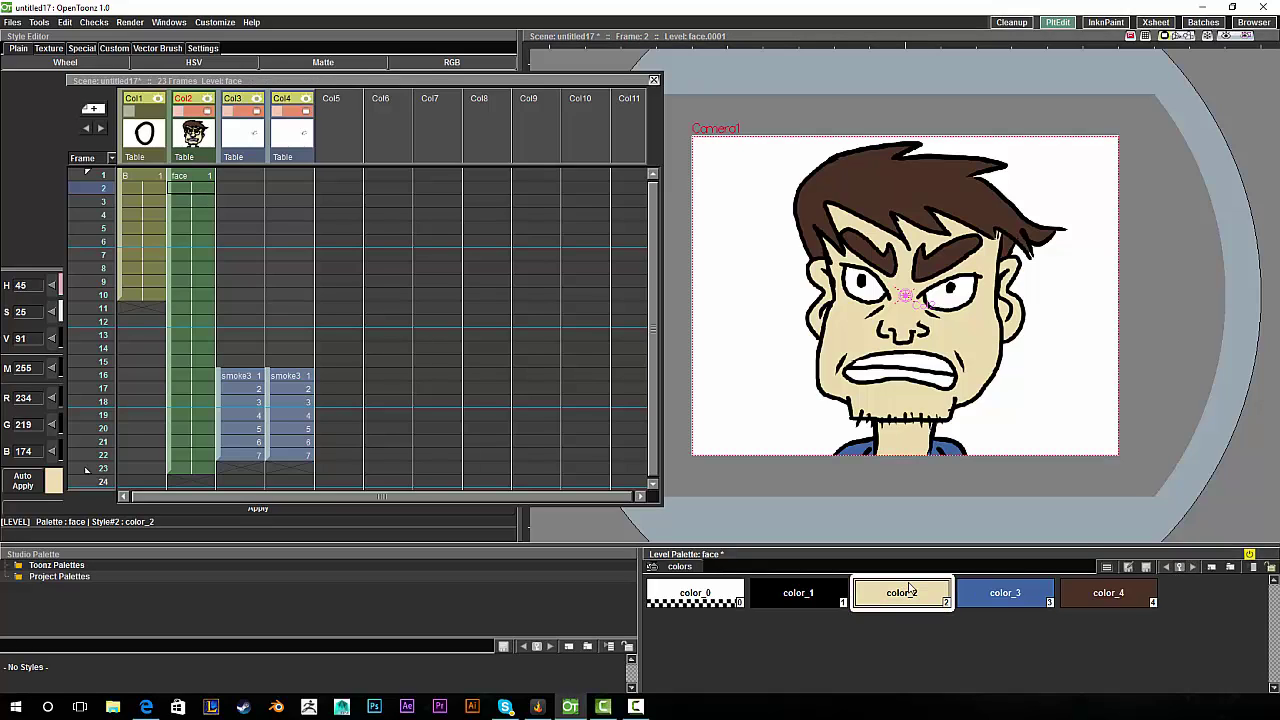
{"action": "left_click", "coordinate": [190, 177]}
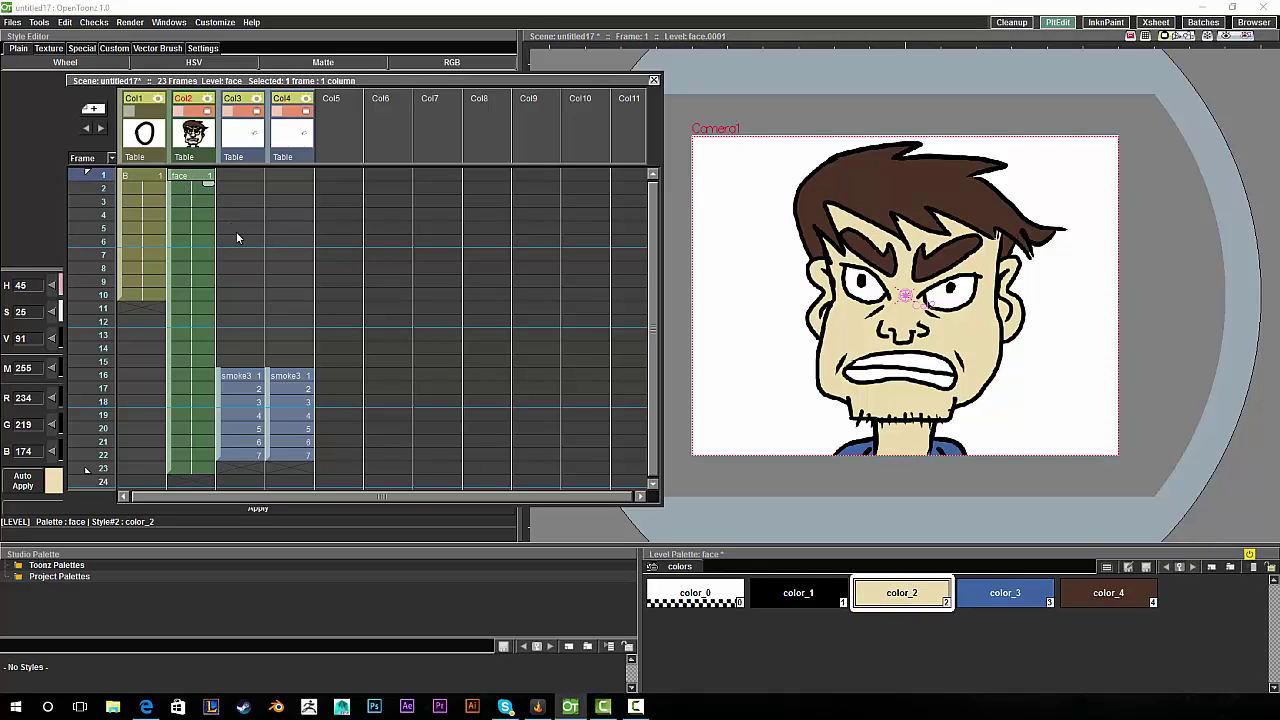
{"action": "left_click", "coordinate": [1180, 567]}
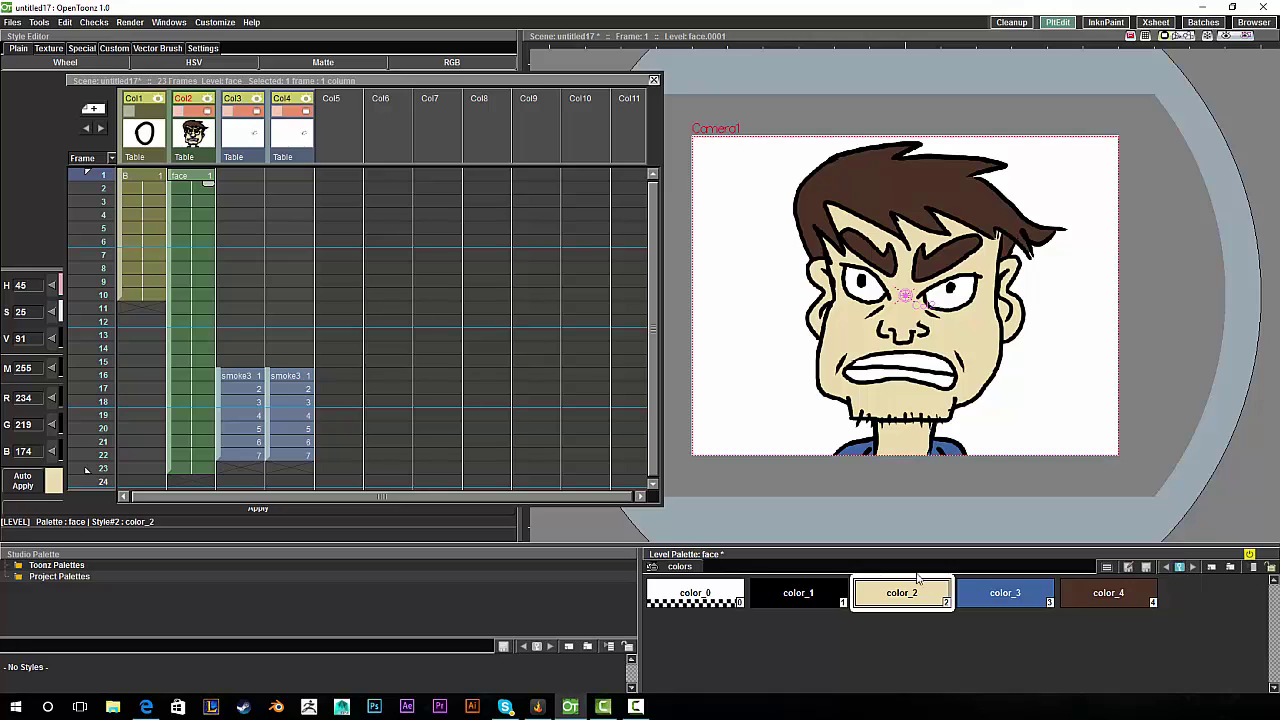
{"action": "left_click", "coordinate": [192, 348]}
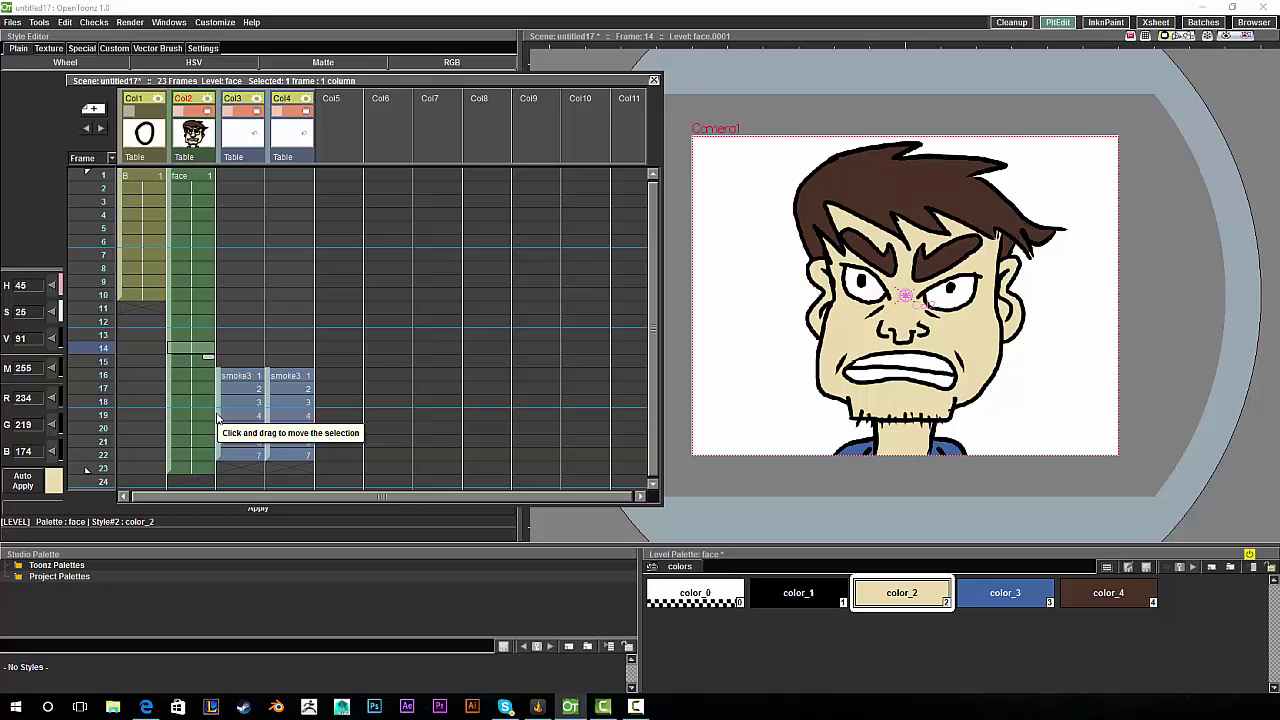
{"action": "left_click", "coordinate": [1180, 567]}
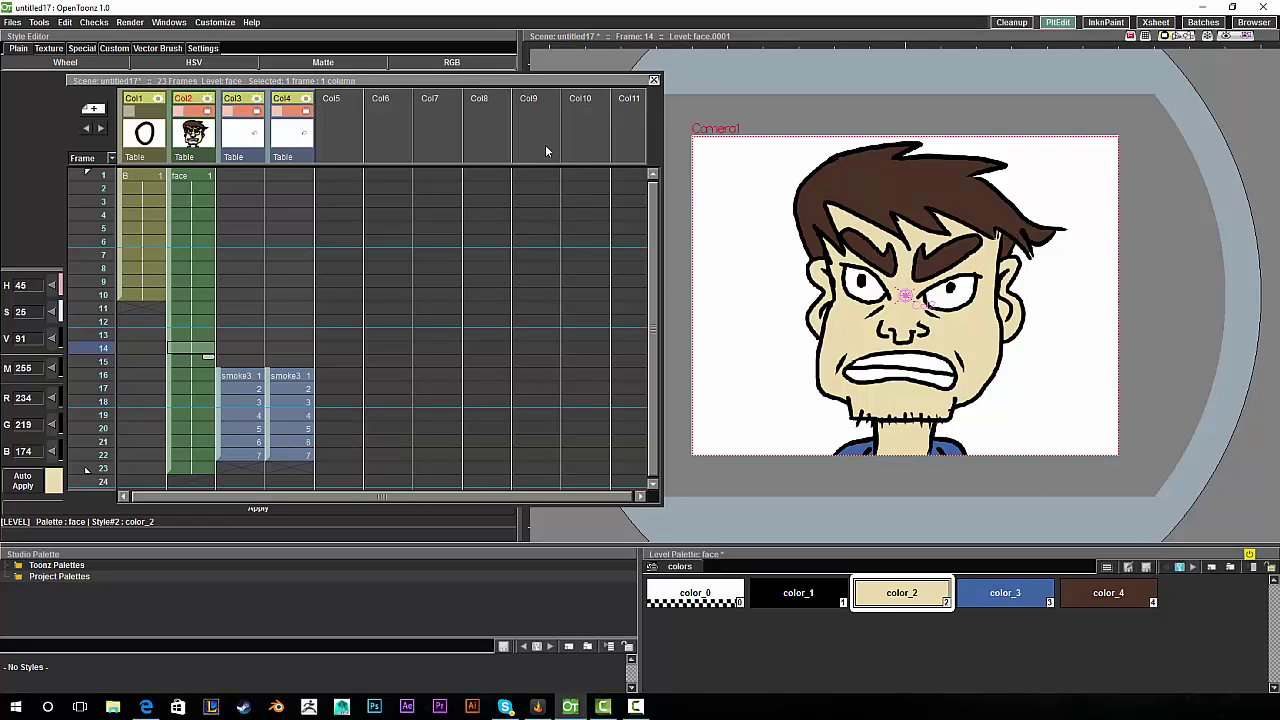
Step: At frame 14, shift color_2 to a dark red and apply it
{"action": "left_click_drag", "start_coordinate": [532, 79], "coordinate": [866, 74]}
{"action": "left_click_drag", "start_coordinate": [740, 77], "coordinate": [1023, 95]}
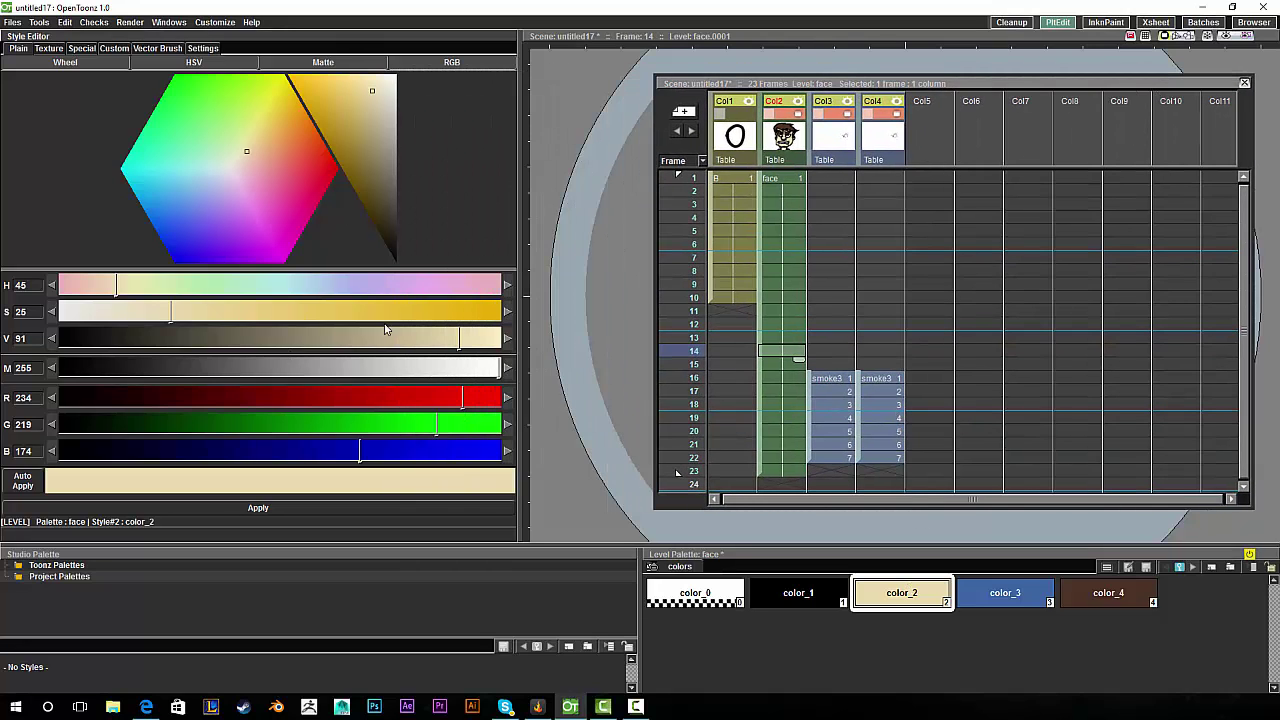
{"action": "left_click_drag", "start_coordinate": [262, 160], "coordinate": [295, 164]}
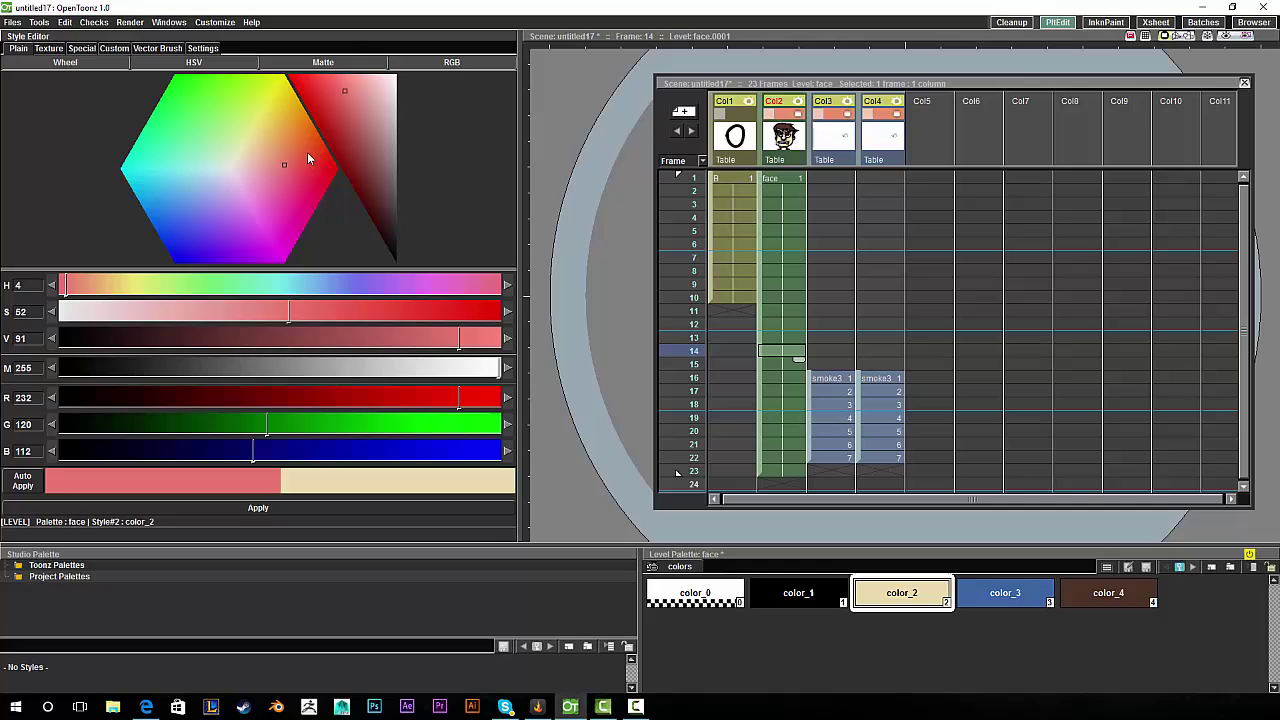
{"action": "left_click", "coordinate": [343, 116]}
{"action": "mouse_move", "coordinate": [343, 116]}
{"action": "left_mouse_down"}
{"action": "mouse_move", "coordinate": [361, 150]}
{"action": "mouse_move", "coordinate": [334, 124]}
{"action": "mouse_move", "coordinate": [355, 134]}
{"action": "mouse_move", "coordinate": [365, 170]}
{"action": "left_mouse_up"}
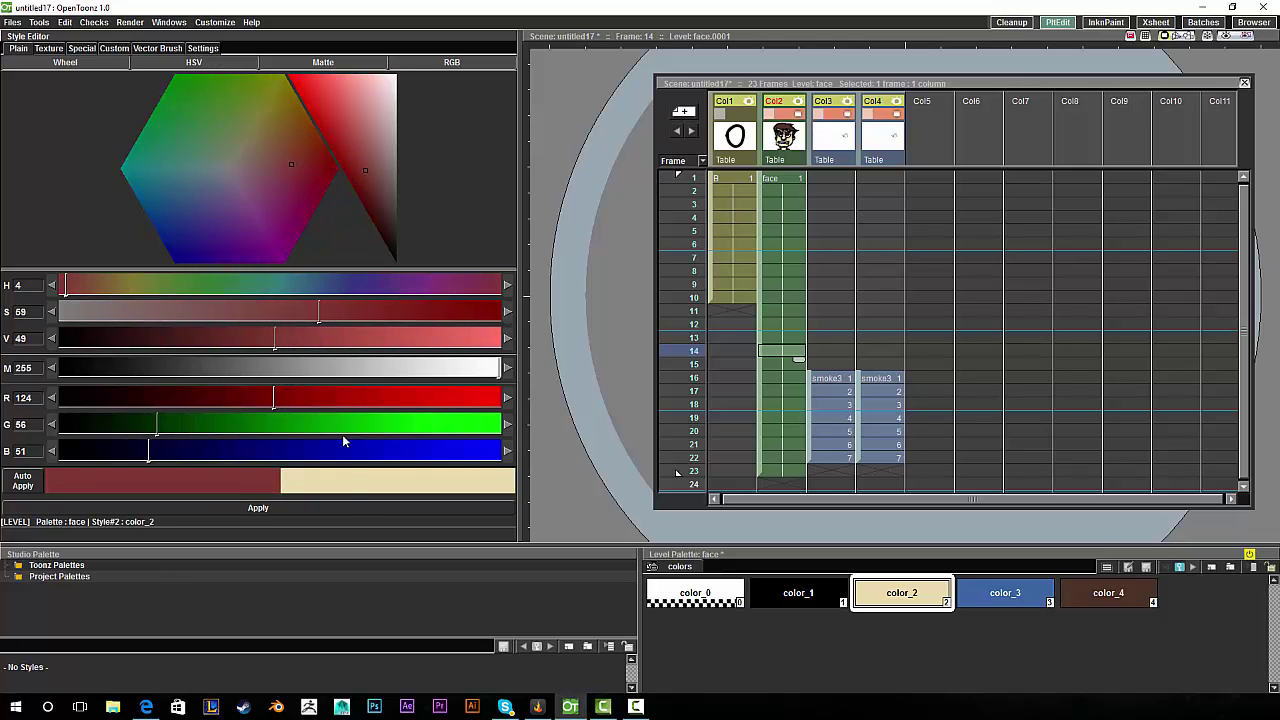
{"action": "left_click", "coordinate": [349, 506]}
Step: Brighten and saturate the red skin colour, then scrub back to check the tan-to-red transition
{"action": "mouse_move", "coordinate": [970, 85]}
{"action": "left_mouse_down"}
{"action": "mouse_move", "coordinate": [315, 106]}
{"action": "mouse_move", "coordinate": [495, 78]}
{"action": "mouse_move", "coordinate": [715, 78]}
{"action": "mouse_move", "coordinate": [240, 193]}
{"action": "mouse_move", "coordinate": [333, 191]}
{"action": "mouse_move", "coordinate": [631, 80]}
{"action": "mouse_move", "coordinate": [682, 168]}
{"action": "mouse_move", "coordinate": [791, 525]}
{"action": "left_mouse_up"}
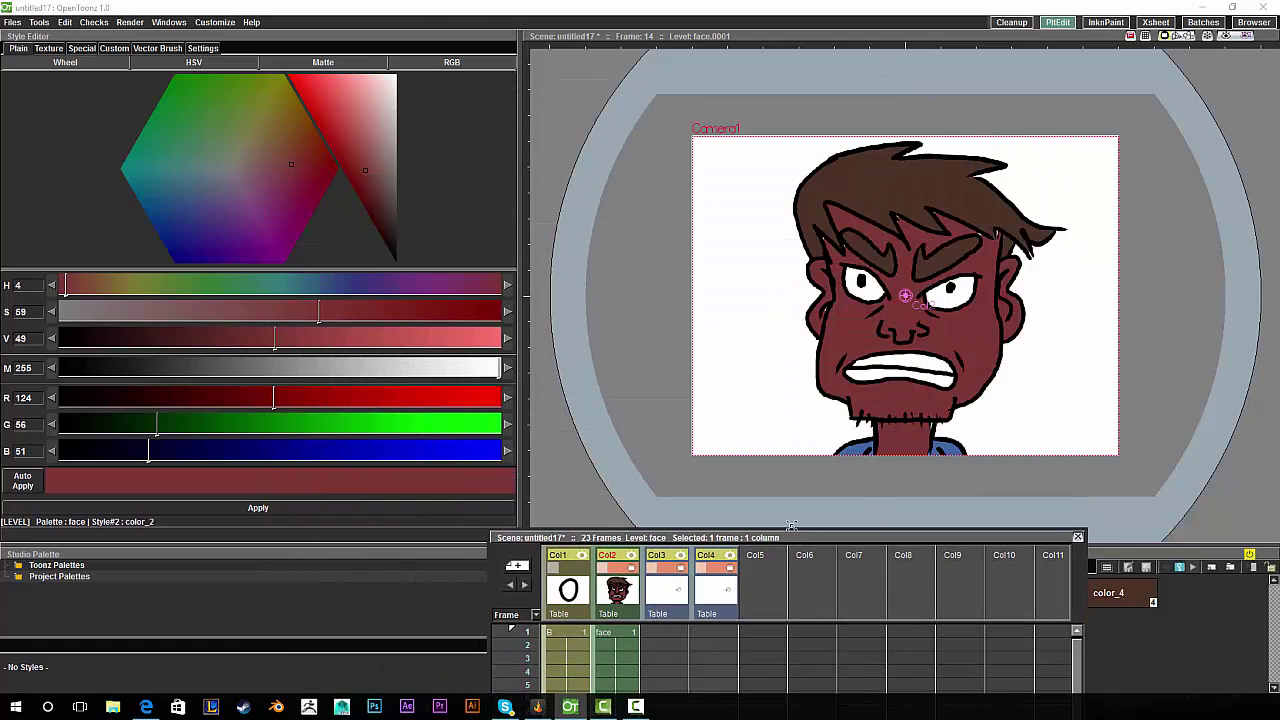
{"action": "left_click_drag", "start_coordinate": [350, 202], "coordinate": [344, 142]}
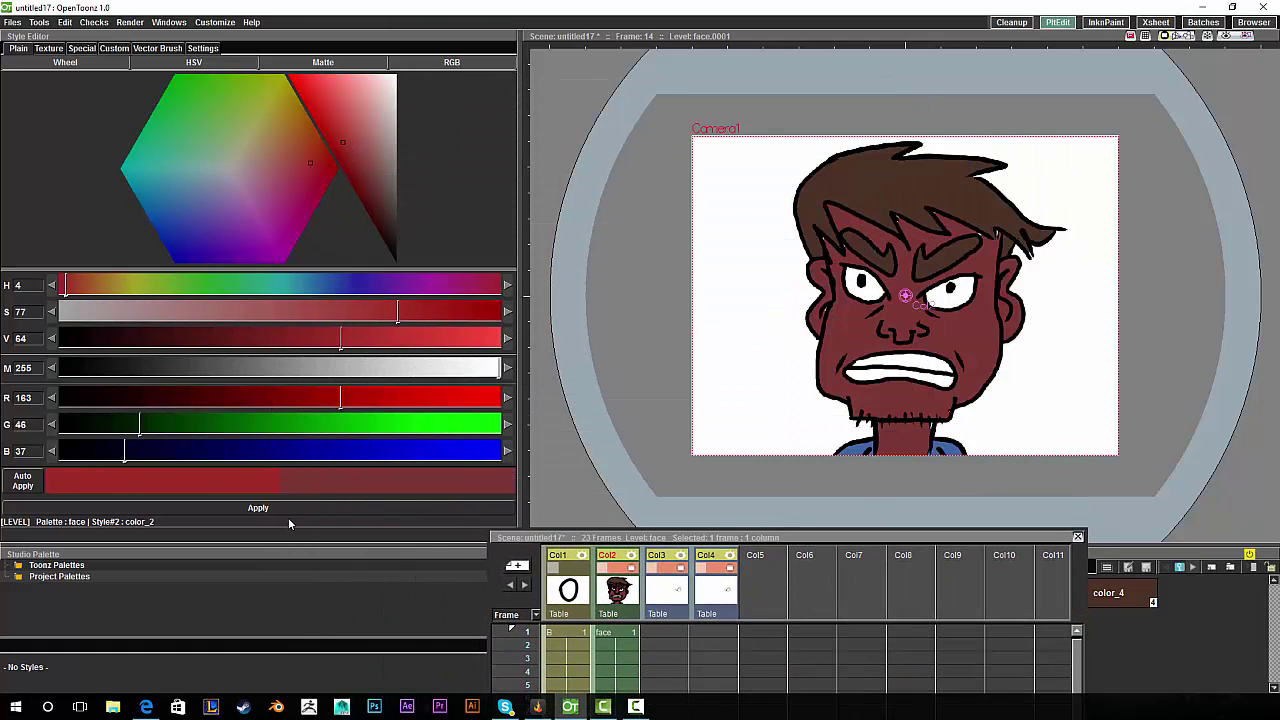
{"action": "left_click", "coordinate": [331, 131]}
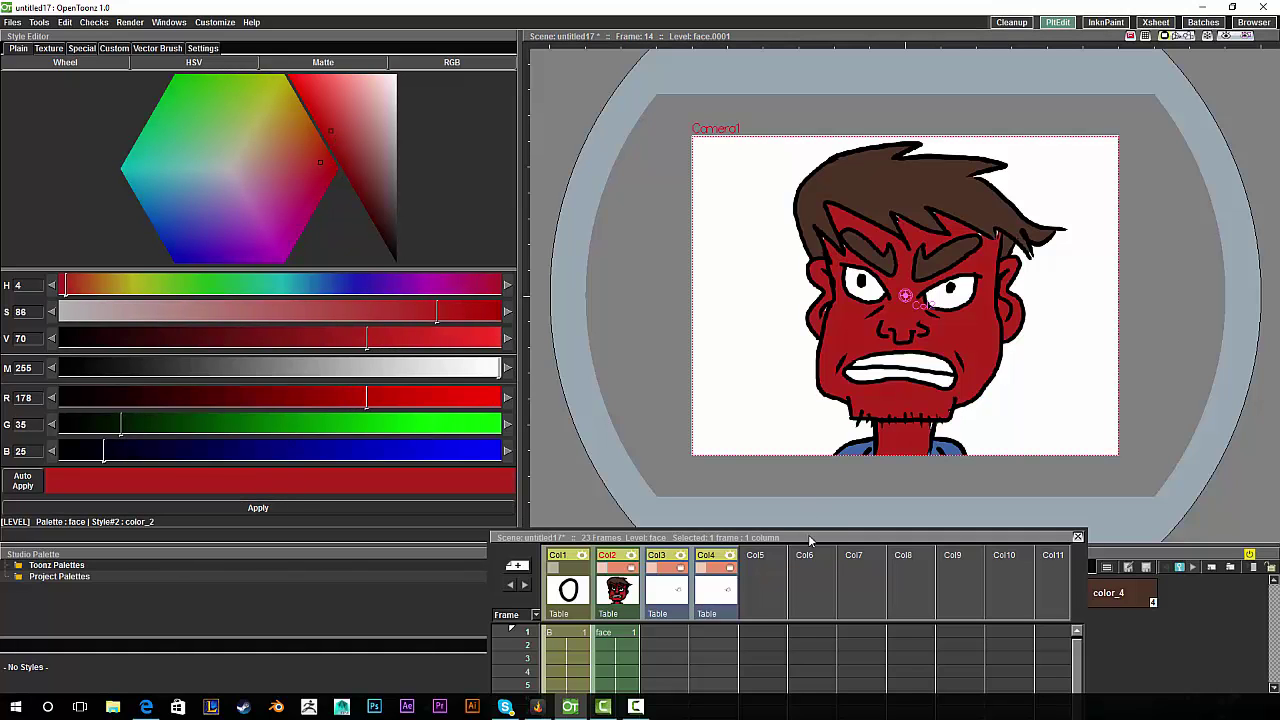
{"action": "left_click_drag", "start_coordinate": [808, 534], "coordinate": [404, 120]}
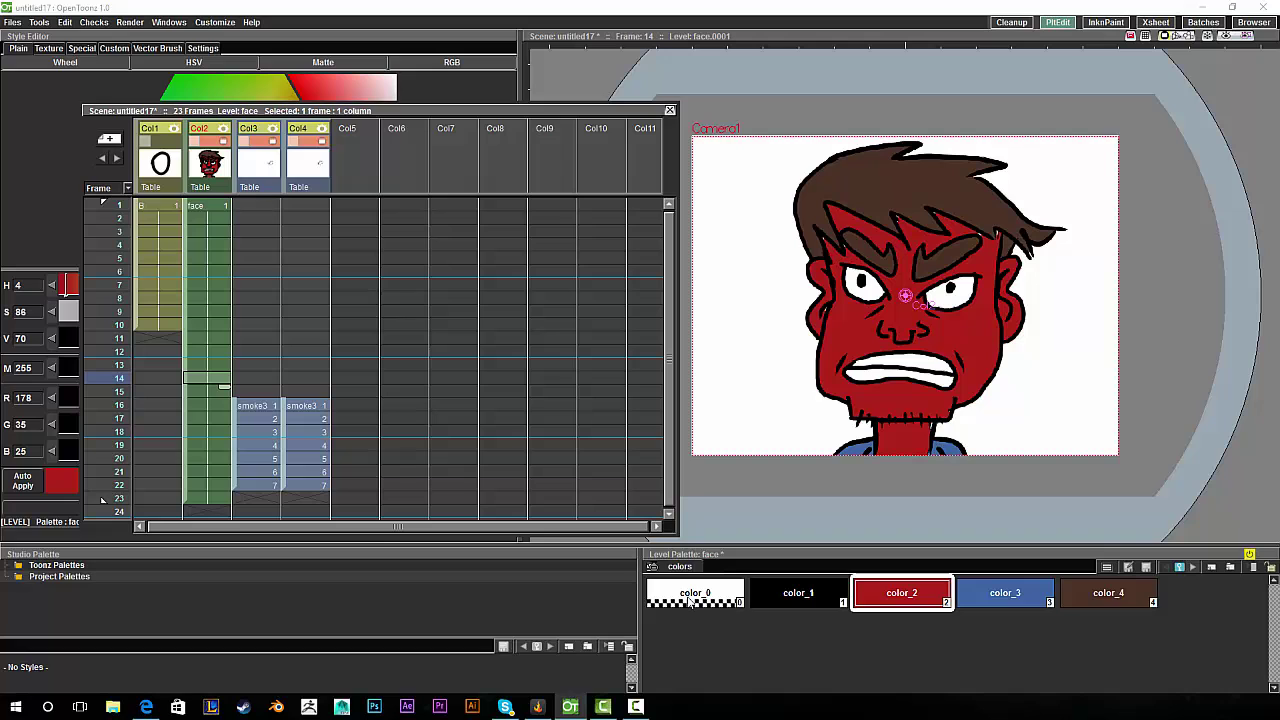
{"action": "left_click_drag", "start_coordinate": [113, 478], "coordinate": [92, 124]}
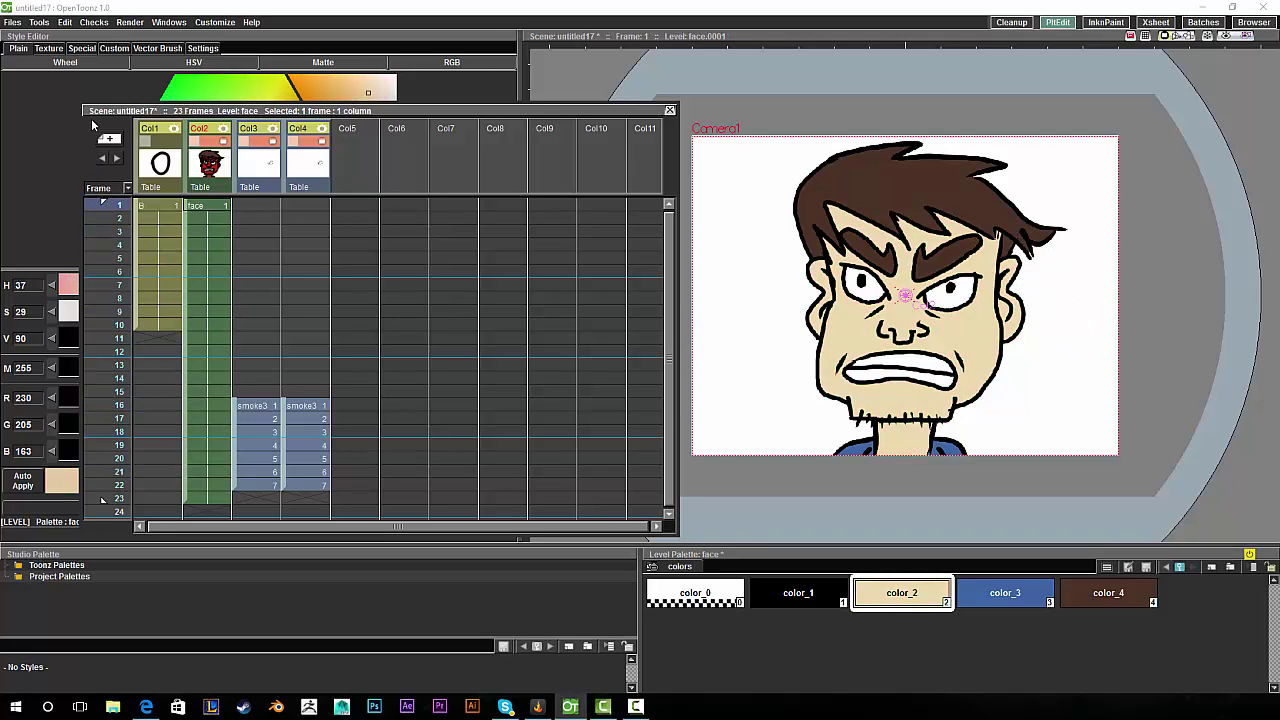
{"action": "left_click_drag", "start_coordinate": [474, 100], "coordinate": [951, 269]}
Step: Loop-play the face animation in the Cleanup room viewer to watch the skin redden, then pause
{"action": "left_click", "coordinate": [1012, 22]}
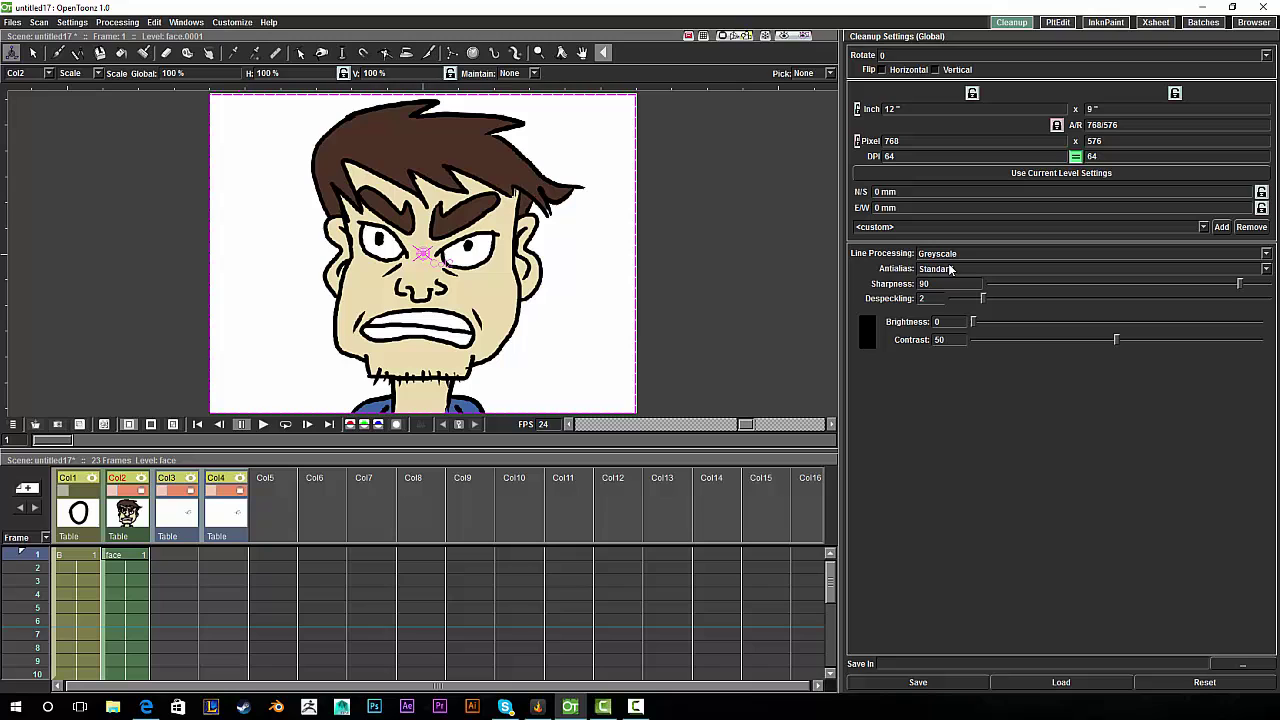
{"action": "left_click", "coordinate": [285, 425]}
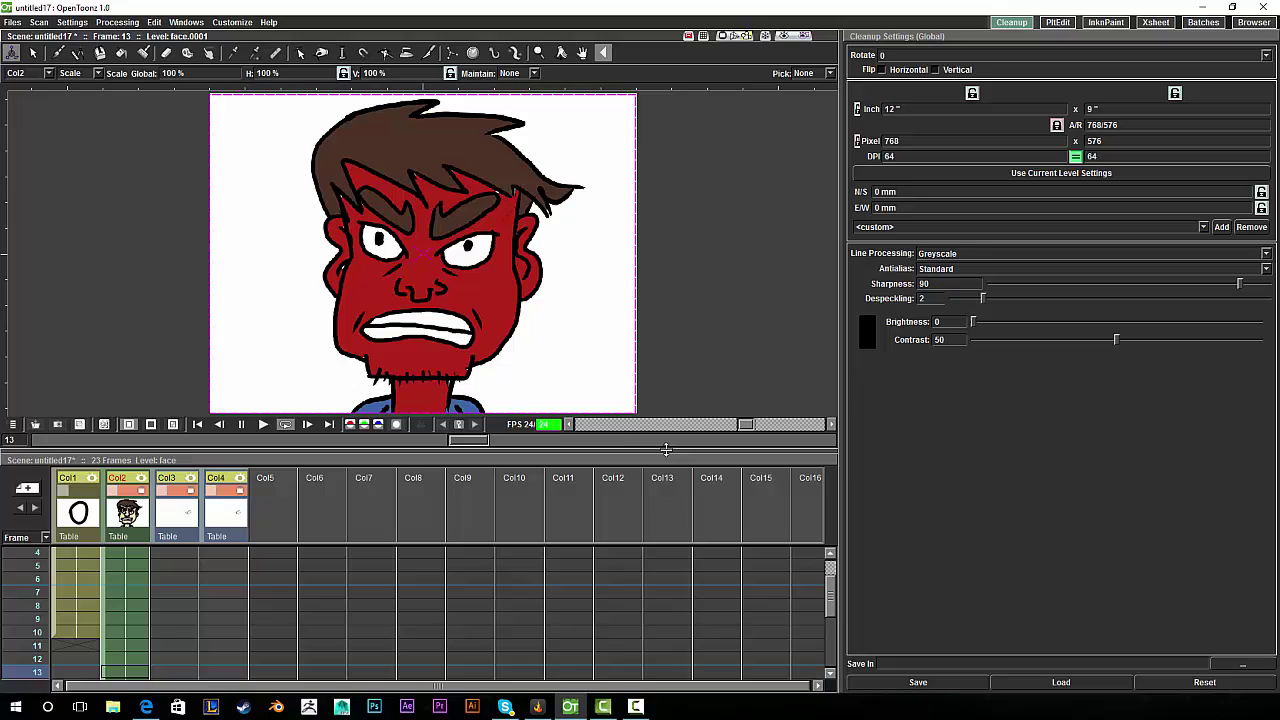
{"action": "left_click_drag", "start_coordinate": [666, 449], "coordinate": [668, 458]}
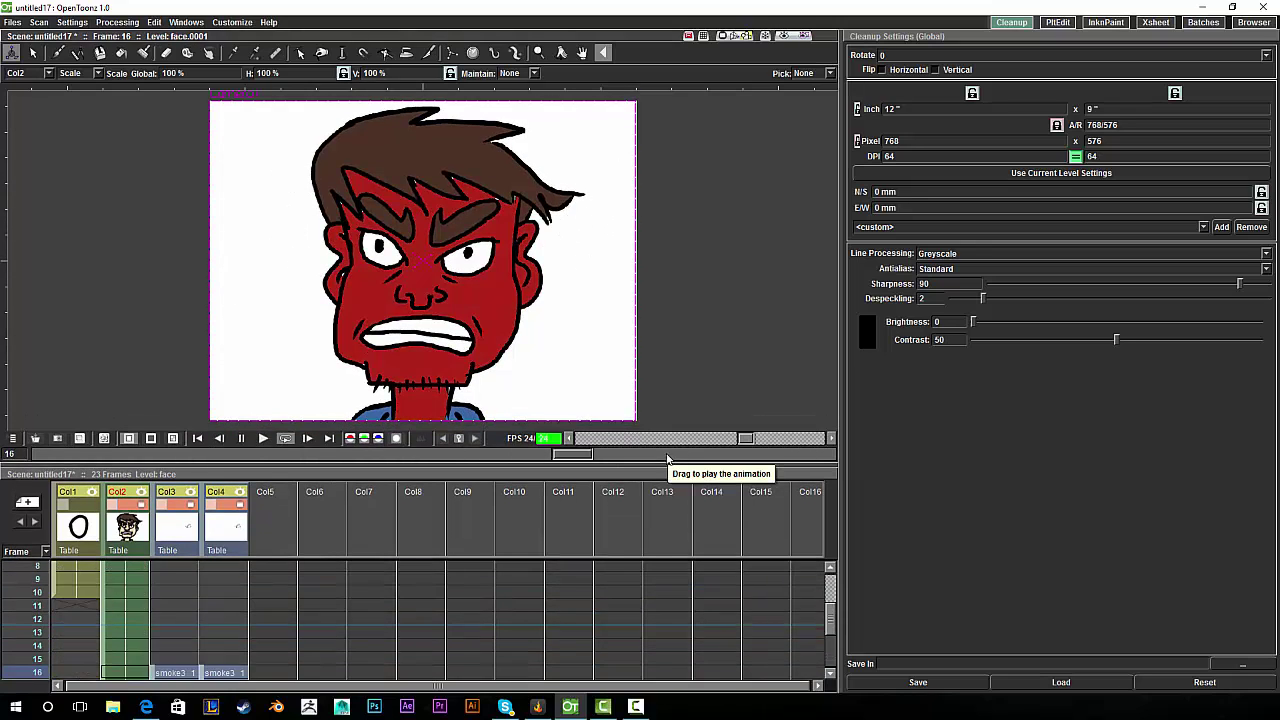
{"action": "left_click", "coordinate": [240, 440]}
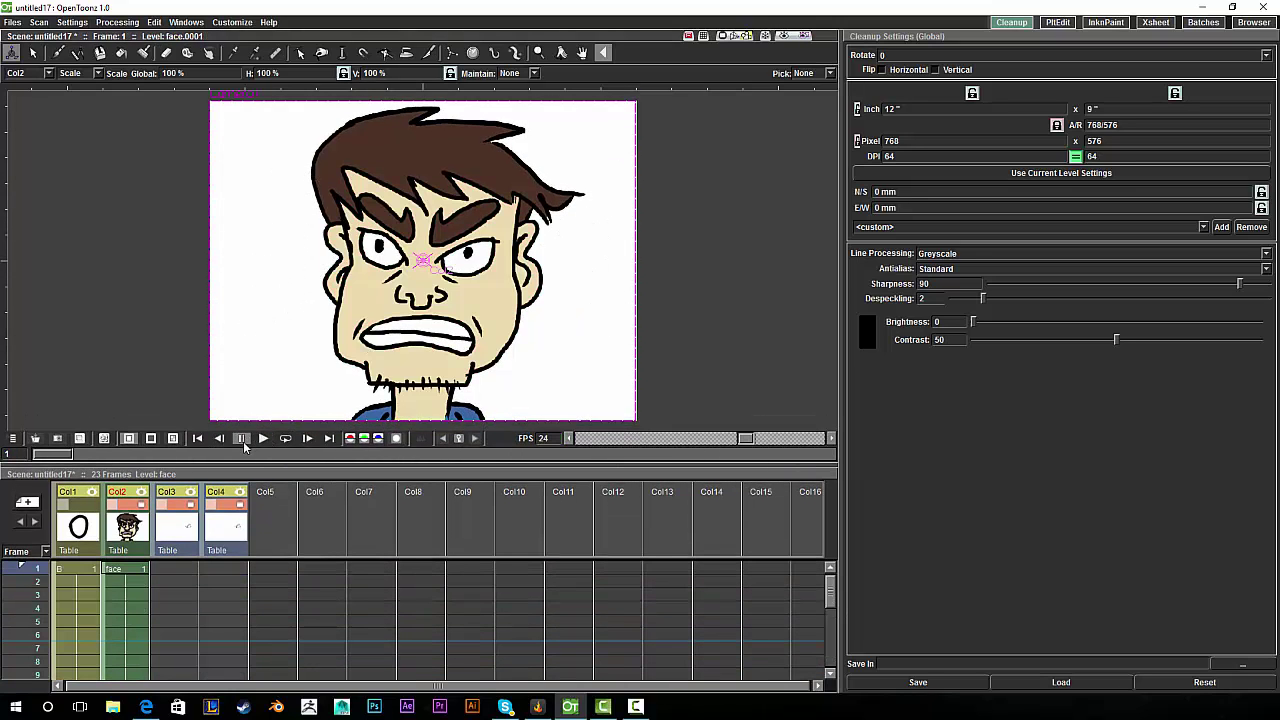